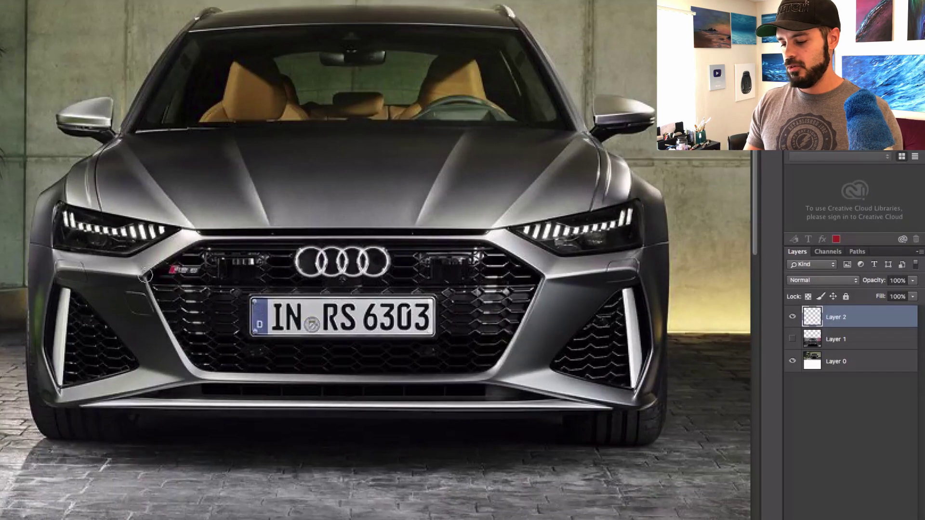
Outline the perimeter of the car's large central front grille with red brush strokes on Layer 2.
mouse_move(144, 275)
left_mouse_down()
mouse_move(197, 244)
mouse_move(496, 248)
mouse_move(530, 294)
mouse_move(492, 373)
left_mouse_up()
left_click_drag(299, 372, 226, 375)
mouse_move(144, 279)
left_mouse_down()
mouse_move(210, 395)
mouse_move(224, 371)
mouse_move(299, 374)
left_mouse_up()
left_click_drag(543, 278, 515, 327)
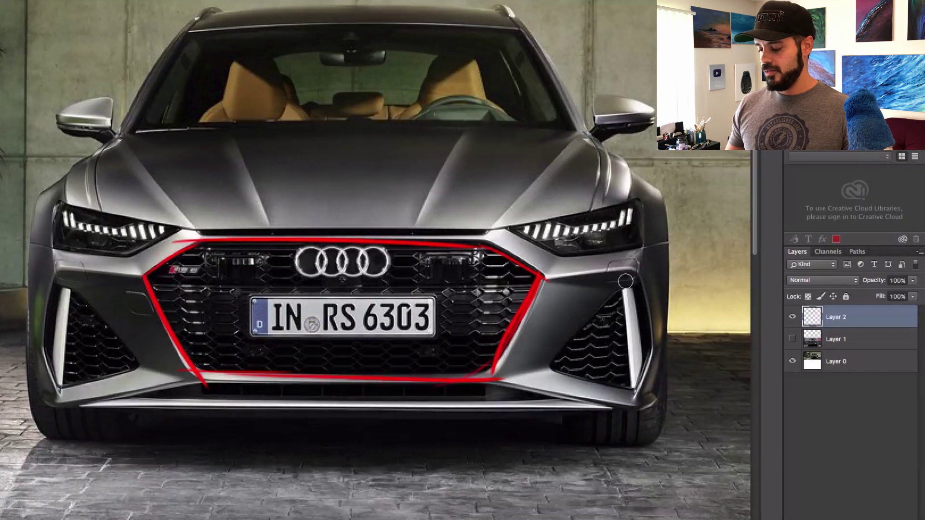
Trace both front side vents with their vertical blades, and the lower bumper lip, in red on Layer 2.
mouse_move(624, 284)
left_mouse_down()
mouse_move(569, 346)
mouse_move(632, 386)
left_mouse_up()
left_click_drag(635, 282, 643, 385)
mouse_move(63, 287)
left_mouse_down()
mouse_move(60, 387)
mouse_move(130, 368)
mouse_move(154, 382)
left_mouse_up()
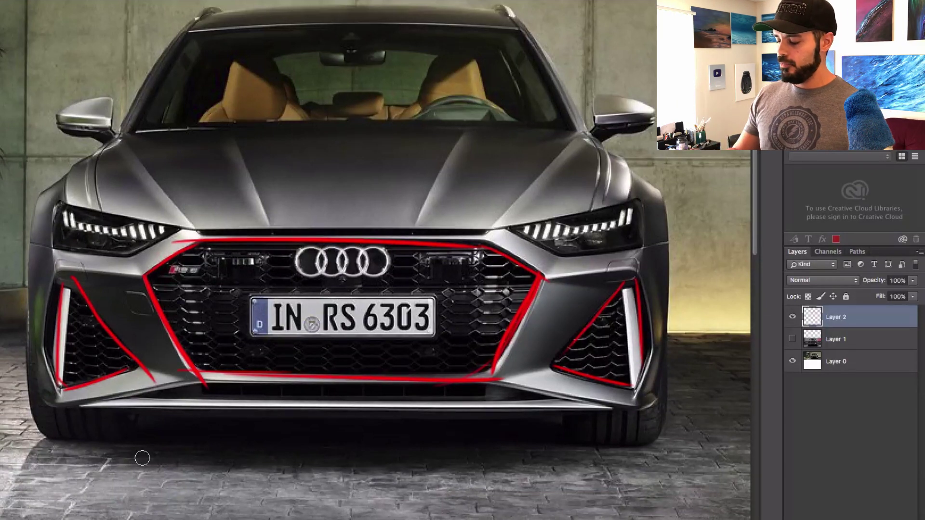
left_click_drag(627, 285, 638, 399)
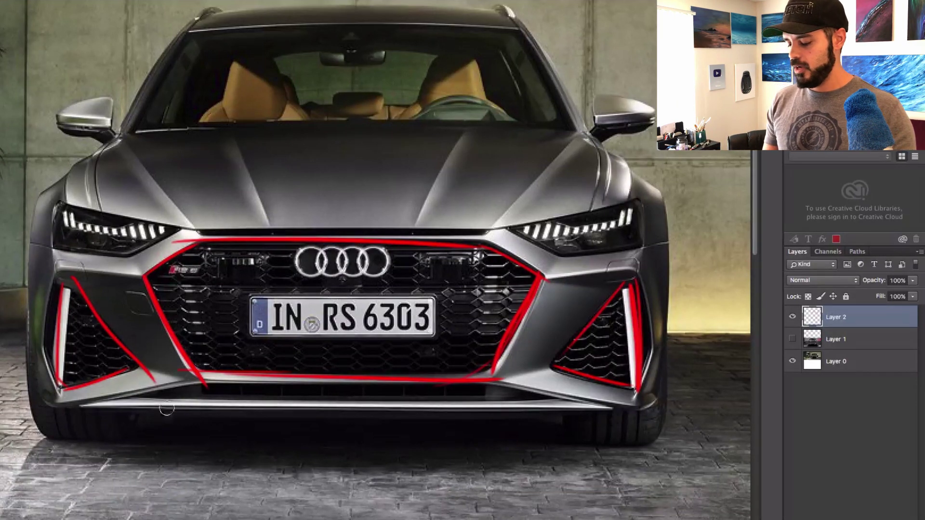
left_click_drag(81, 405, 615, 404)
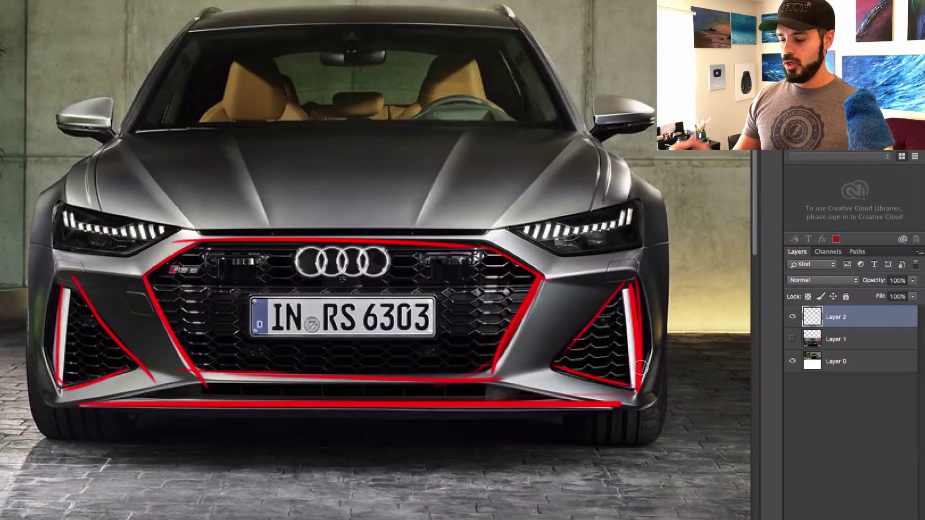
left_click_drag(625, 288, 634, 403)
left_click_drag(68, 288, 68, 391)
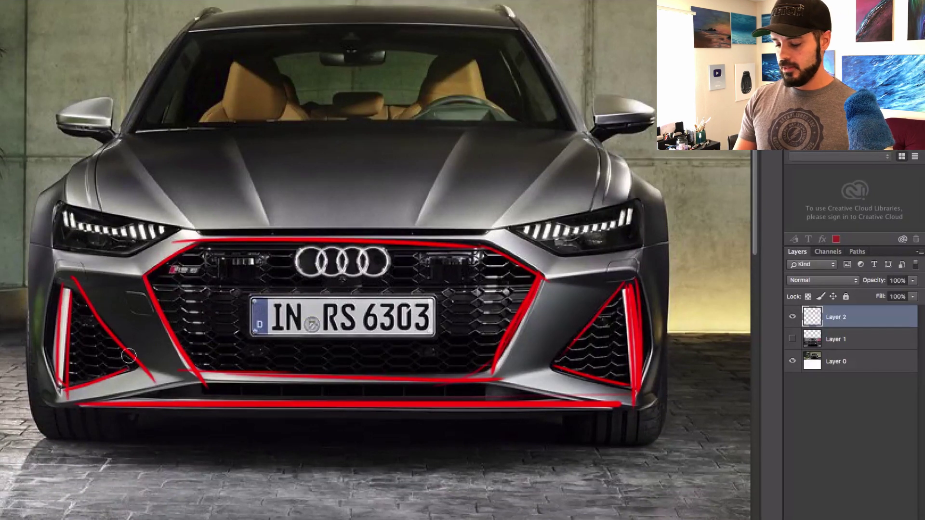
left_click_drag(53, 284, 53, 410)
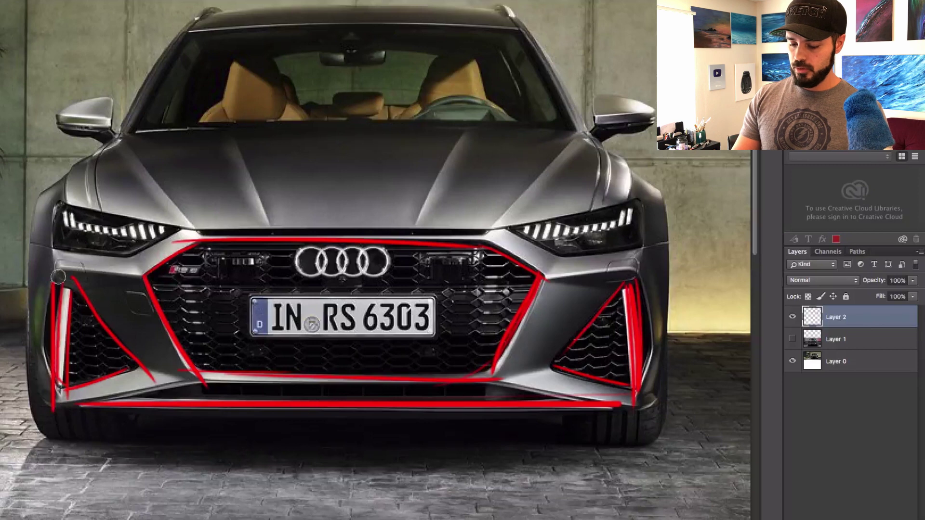
left_click_drag(62, 287, 60, 388)
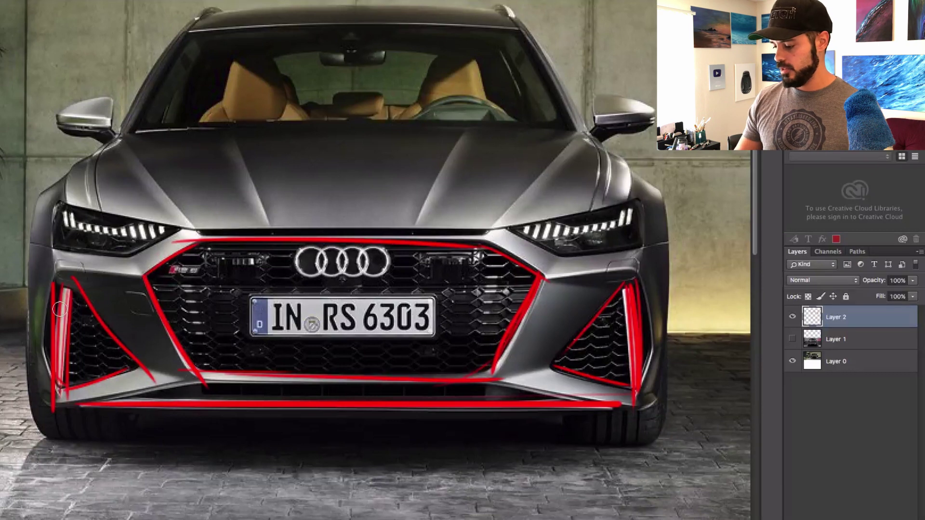
mouse_move(624, 272)
left_mouse_down()
mouse_move(630, 398)
mouse_move(617, 257)
left_mouse_up()
left_click_drag(43, 324, 99, 301)
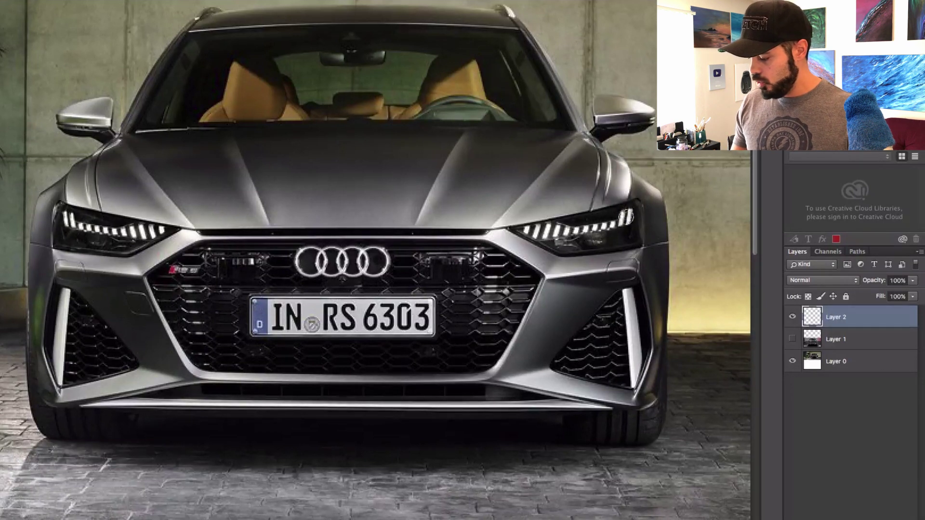
Mark the light strip of the headlight beside the yellow-lit wall in red on Layer 2.
mouse_move(620, 215)
left_mouse_down()
mouse_move(545, 237)
mouse_move(526, 233)
left_mouse_up()
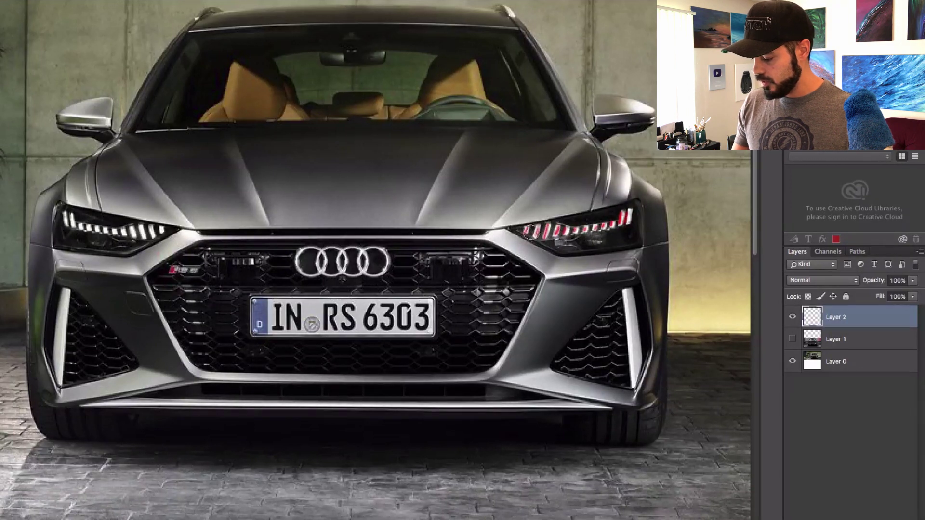
mouse_move(629, 211)
left_mouse_down()
mouse_move(542, 237)
mouse_move(525, 229)
mouse_move(627, 213)
left_mouse_up()
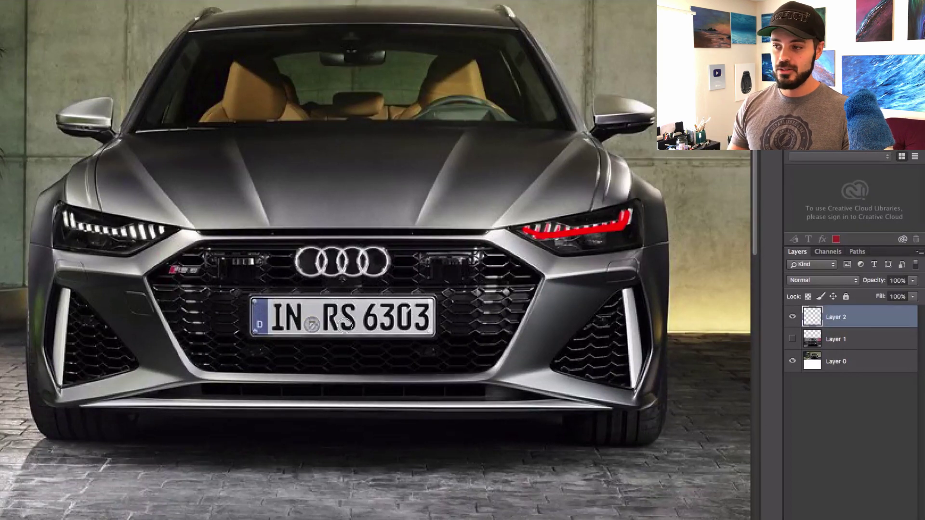
Delete Layer 2 and make Layer 1 with the rear view of the car visible.
key("Delete")
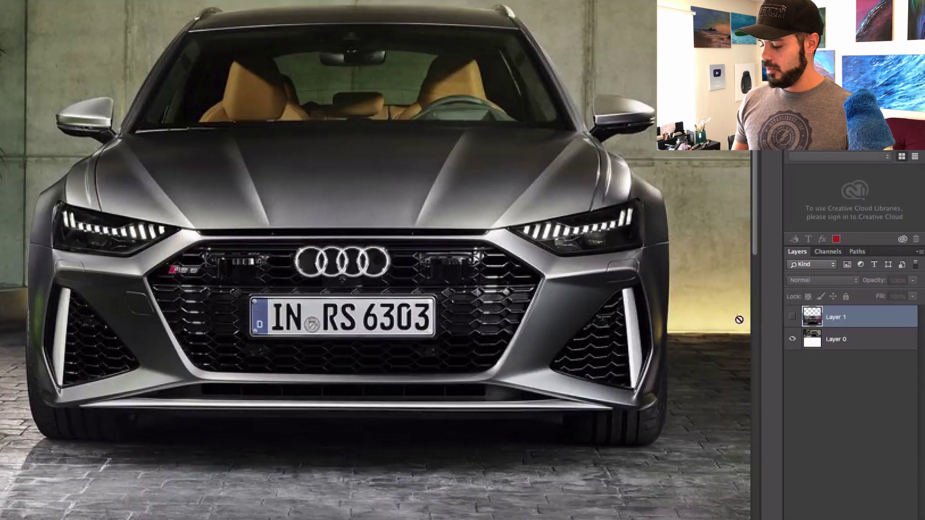
left_click(792, 316)
Circle the rear bumper in red and trace the silver trim that wraps around the exhaust tips.
left_click(515, 403)
left_click(518, 401, "alt")
mouse_move(593, 370)
left_mouse_down()
mouse_move(52, 390)
mouse_move(592, 388)
mouse_move(589, 366)
left_mouse_up()
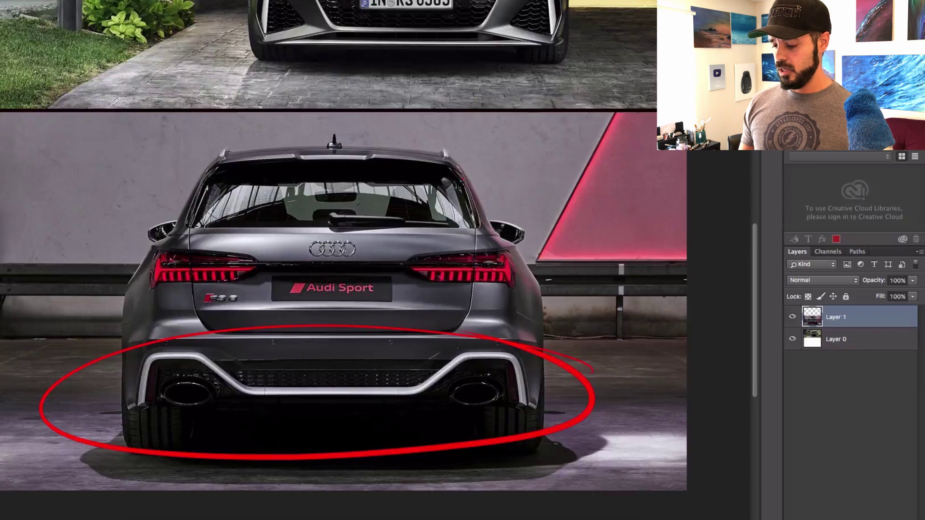
mouse_move(522, 396)
left_mouse_down()
mouse_move(481, 356)
mouse_move(400, 389)
mouse_move(251, 388)
mouse_move(142, 402)
left_mouse_up()
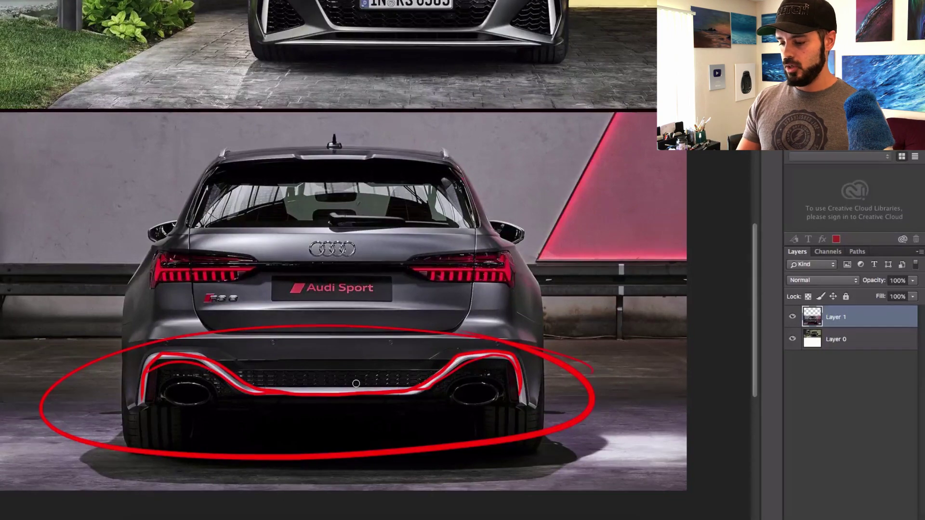
Circle both front side vents in red and draw a curved arrow from one vent to the rear bumper.
scroll(433, 289, "up", 10)
mouse_move(570, 237)
left_mouse_down()
mouse_move(575, 285)
mouse_move(407, 291)
mouse_move(285, 272)
mouse_move(576, 284)
left_mouse_up()
left_click_drag(523, 337, 523, 179)
mouse_move(549, 466)
left_mouse_down()
mouse_move(630, 339)
mouse_move(566, 153)
mouse_move(561, 162)
mouse_move(570, 149)
mouse_move(536, 267)
left_mouse_up()
key("alt+super+z")
key("alt+super+z")
left_click_drag(524, 183, 530, 182)
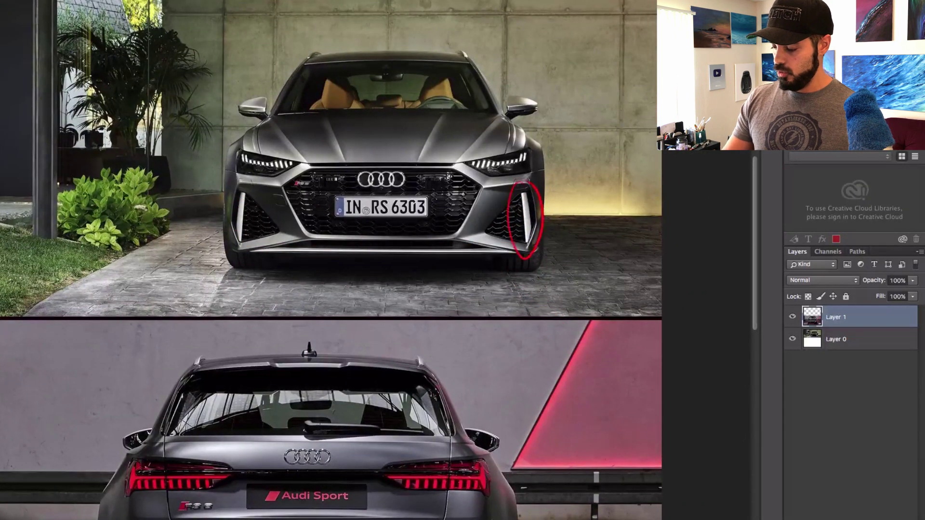
left_click_drag(241, 177, 218, 187)
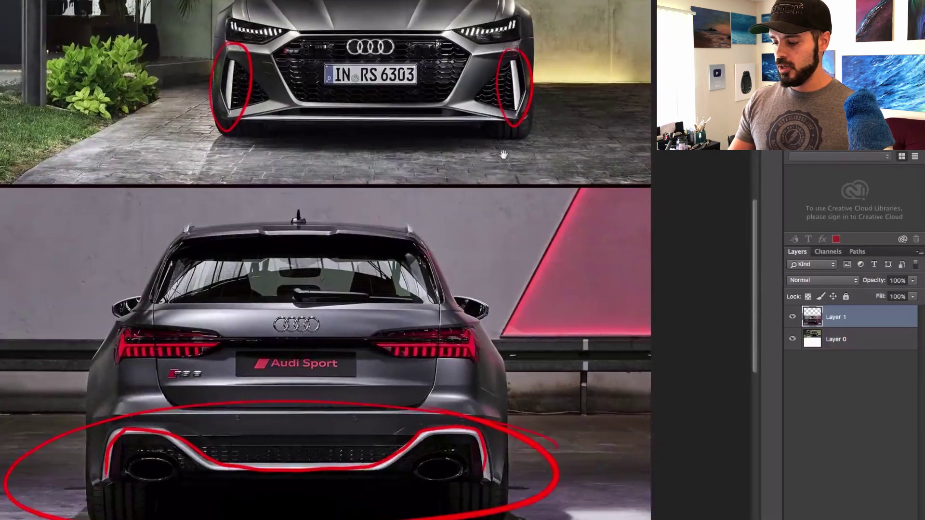
mouse_move(513, 91)
left_mouse_down()
mouse_move(494, 414)
mouse_move(475, 417)
left_mouse_up()
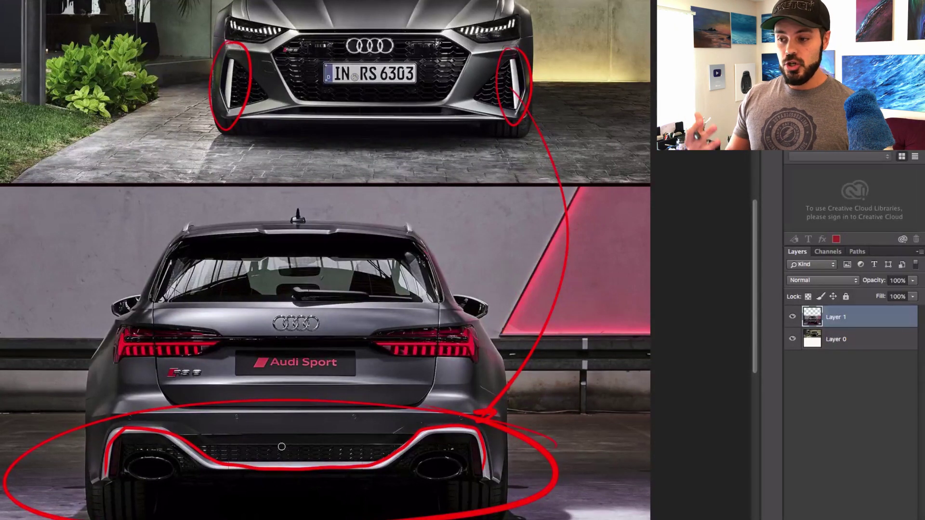
Circle the rear bumper again, ring its mesh insert and both exhaust tips, and add short vertical marks across the mesh.
scroll(282, 447, "down", 4)
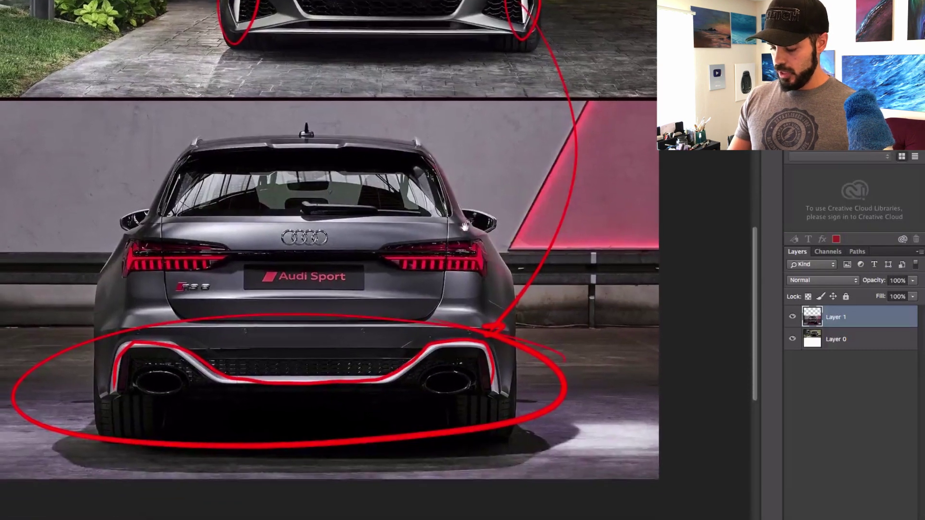
left_click_drag(24, 423, 562, 406)
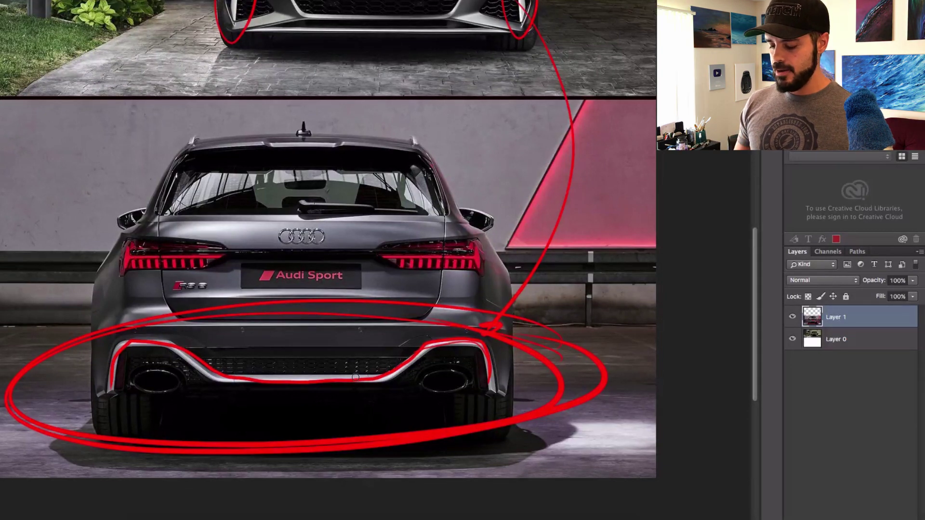
mouse_move(381, 354)
left_mouse_down()
mouse_move(241, 374)
mouse_move(385, 351)
left_mouse_up()
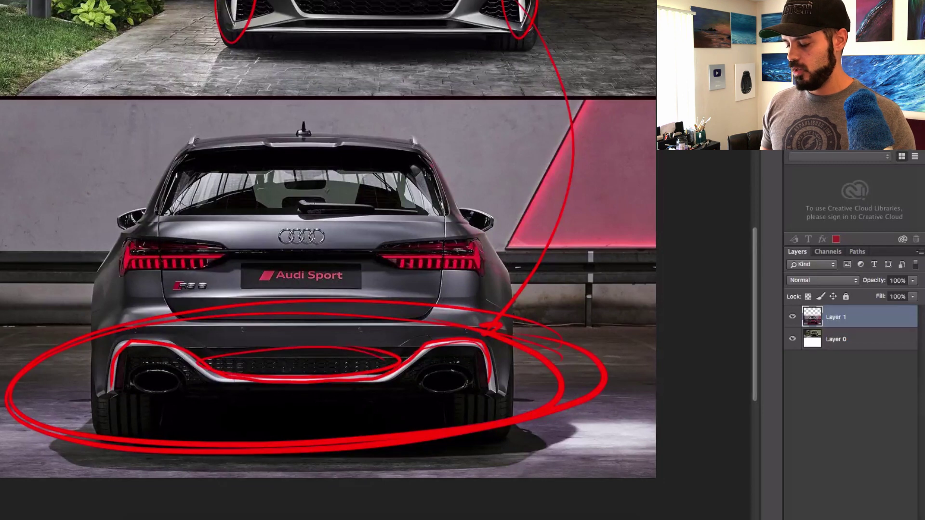
mouse_move(481, 370)
left_mouse_down()
mouse_move(381, 367)
mouse_move(484, 371)
left_mouse_up()
mouse_move(159, 365)
left_mouse_down()
mouse_move(144, 399)
mouse_move(124, 360)
mouse_move(123, 390)
left_mouse_up()
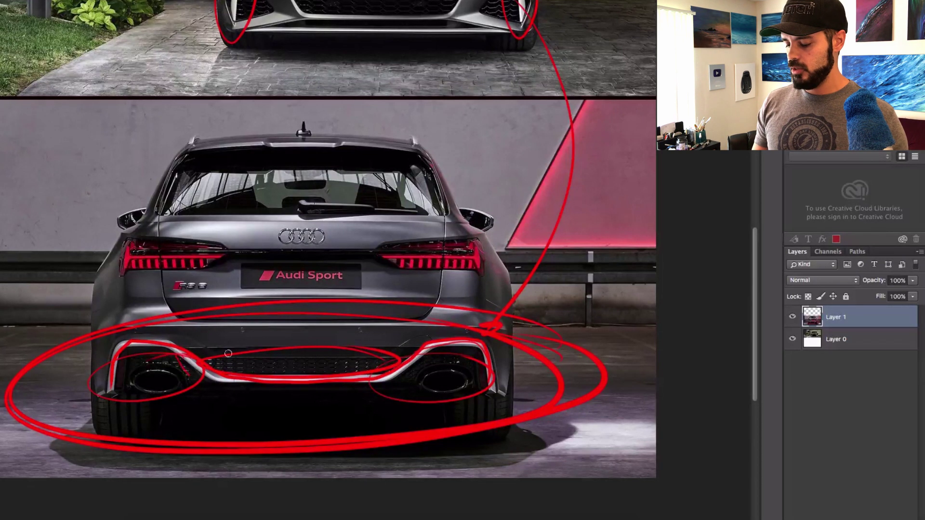
mouse_move(234, 356)
left_mouse_down()
mouse_move(234, 371)
mouse_move(357, 372)
left_mouse_up()
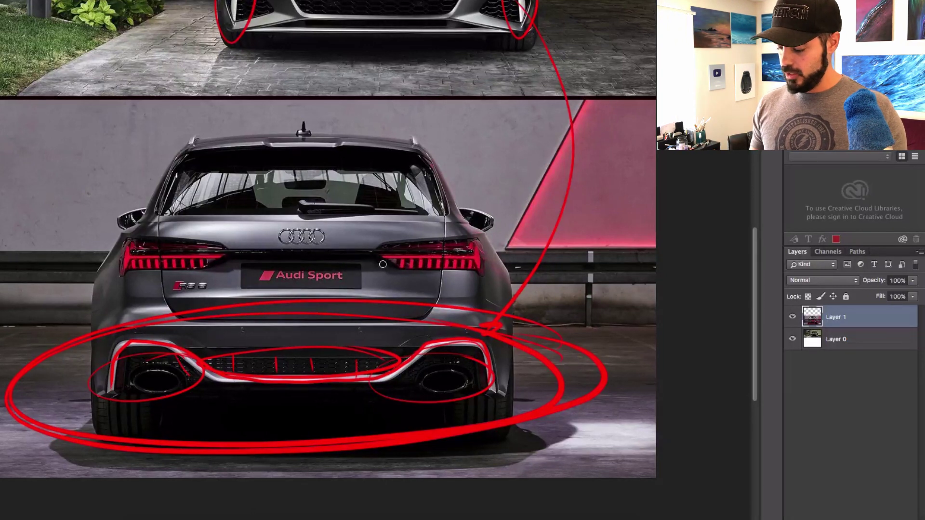
Sketch red lines on Layer 11 along the shoulder crease, from above the tail light to the rear door.
scroll(384, 264, "up", 2)
left_click_drag(39, 248, 463, 250)
scroll(275, 354, "down", 3)
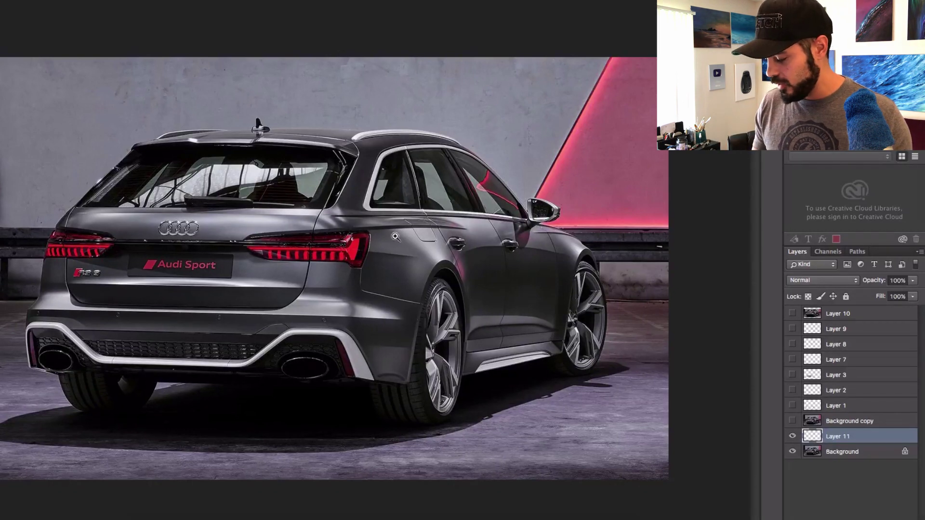
scroll(397, 237, "up", 2)
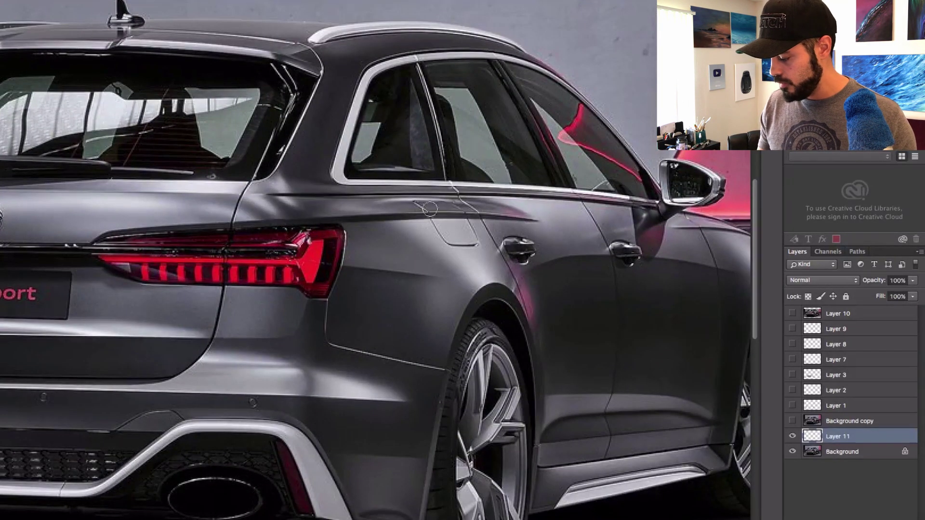
mouse_move(539, 216)
left_mouse_down()
mouse_move(51, 253)
mouse_move(251, 212)
mouse_move(534, 215)
left_mouse_up()
key("super+z")
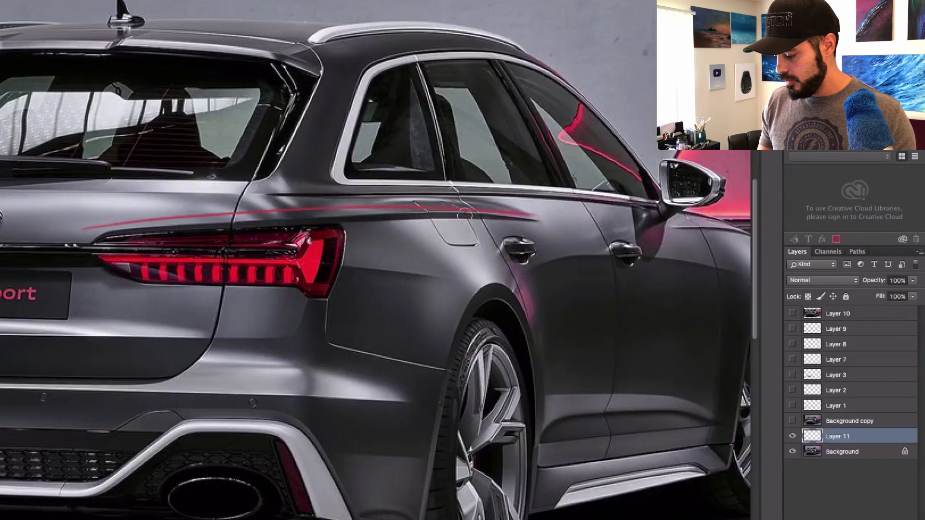
left_click_drag(496, 213, 67, 242)
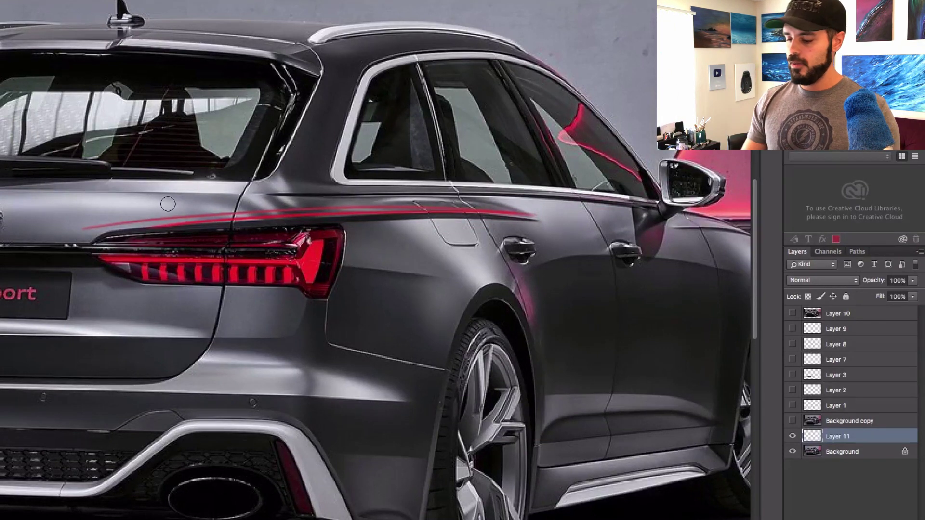
left_click_drag(92, 231, 433, 222)
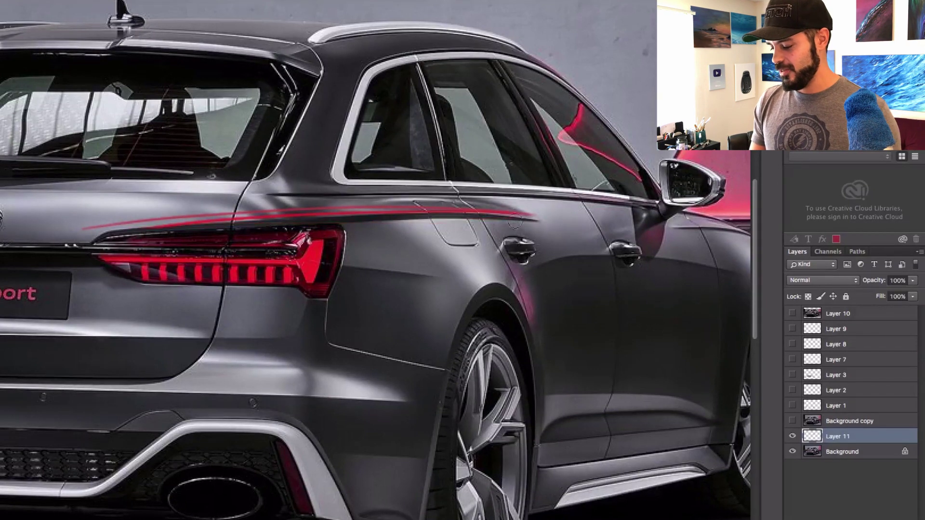
left_click_drag(104, 235, 561, 219)
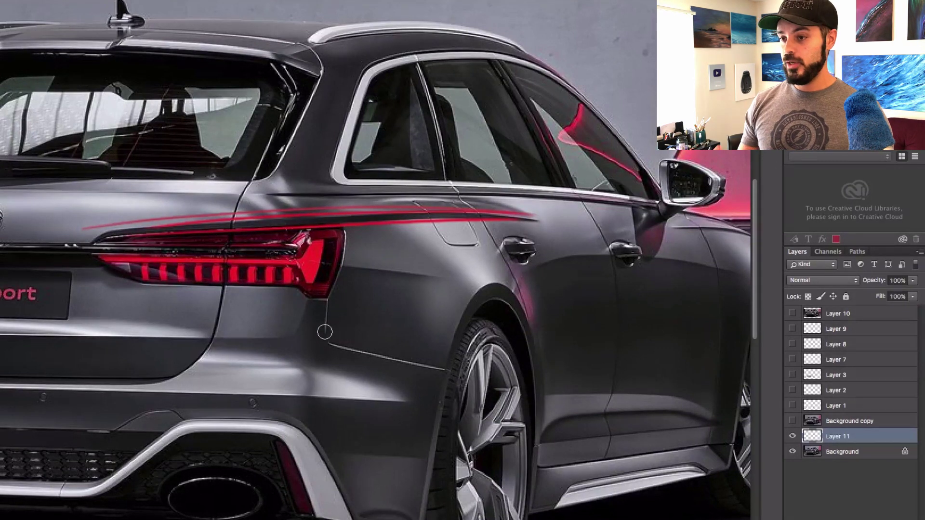
left_click_drag(324, 331, 501, 262)
key("super+minus")
key("super+minus")
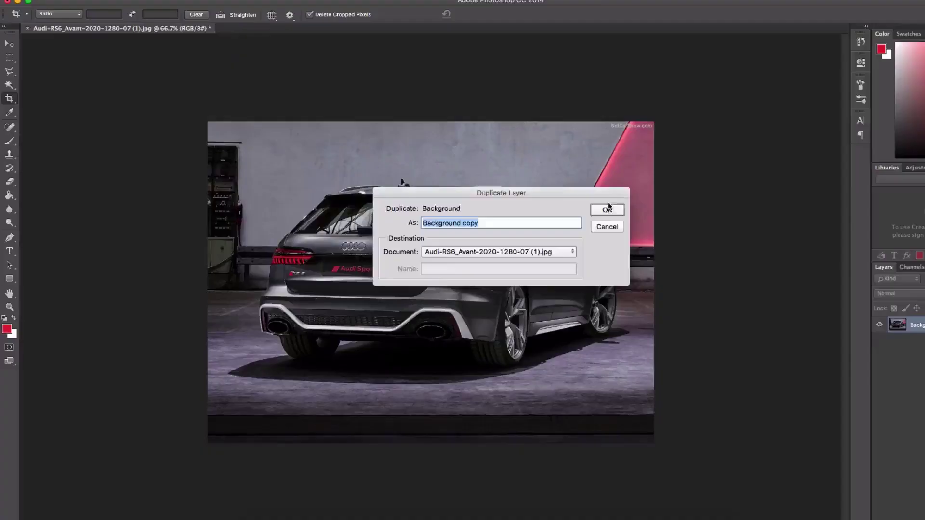
Duplicate the Background layer as Background copy and add a new empty layer above it.
left_click(605, 212)
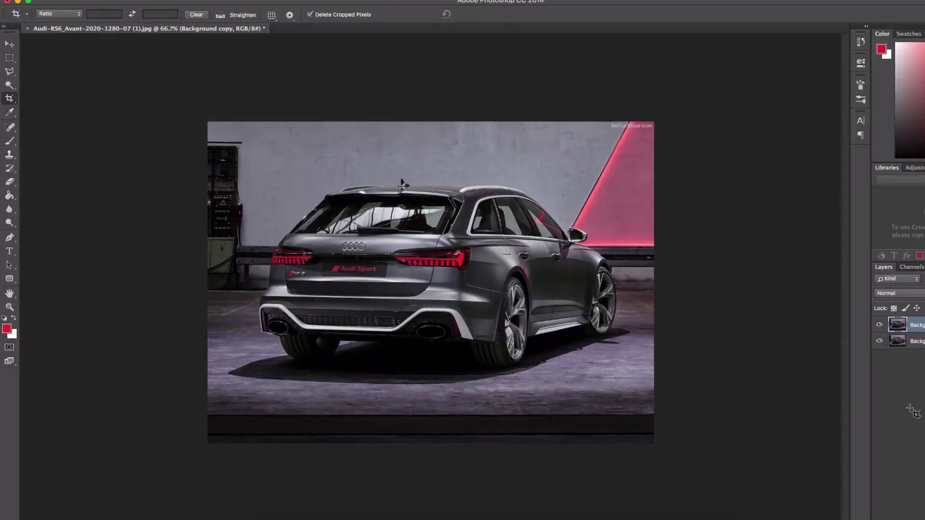
left_click(924, 519)
Paint over the silver rear bumper trim on the new layer with a 35 px brush in a sampled dark colour.
left_click(9, 141)
key("bracketright")
key("bracketright")
key("super+plus")
left_click(432, 356, "alt")
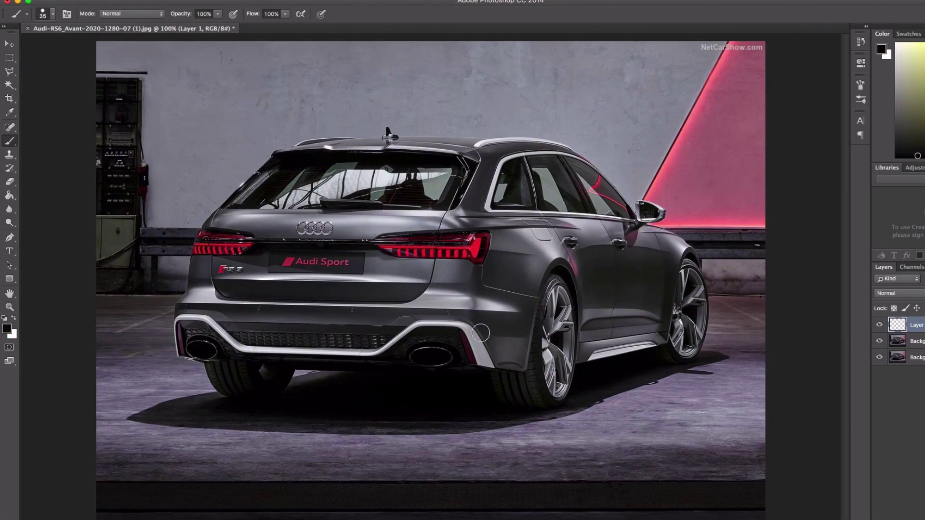
mouse_move(472, 330)
left_mouse_down()
mouse_move(409, 329)
mouse_move(389, 352)
mouse_move(278, 355)
mouse_move(180, 320)
mouse_move(188, 357)
mouse_move(206, 358)
mouse_move(178, 325)
mouse_move(198, 319)
mouse_move(217, 330)
mouse_move(177, 351)
mouse_move(223, 336)
mouse_move(241, 350)
mouse_move(323, 353)
mouse_move(428, 325)
mouse_move(490, 366)
mouse_move(541, 348)
left_mouse_up()
Give the Eraser a hard round tip at 100% hardness and set its size to 33 px.
key("e")
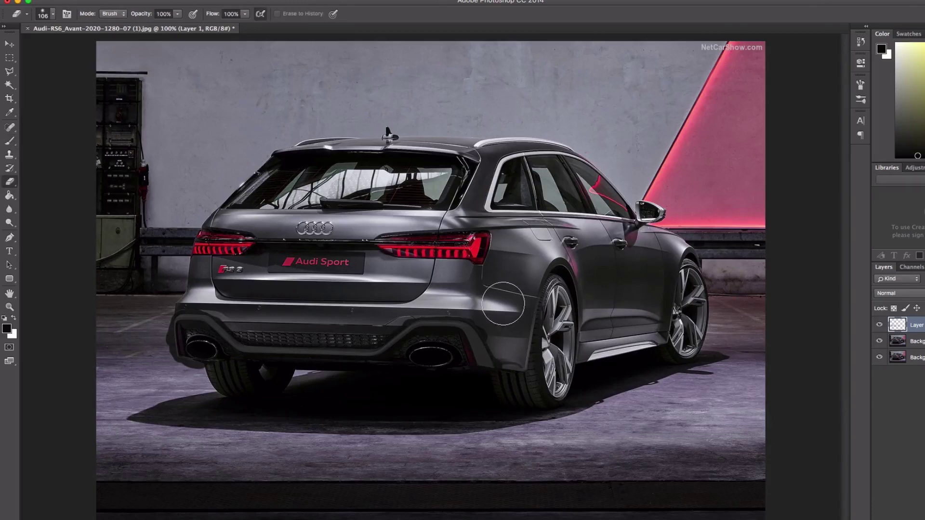
left_click(505, 332, "super")
right_click(488, 281)
left_click(605, 504)
left_click_drag(728, 478, 728, 484)
left_click(588, 506)
left_click_drag(584, 253, 569, 253)
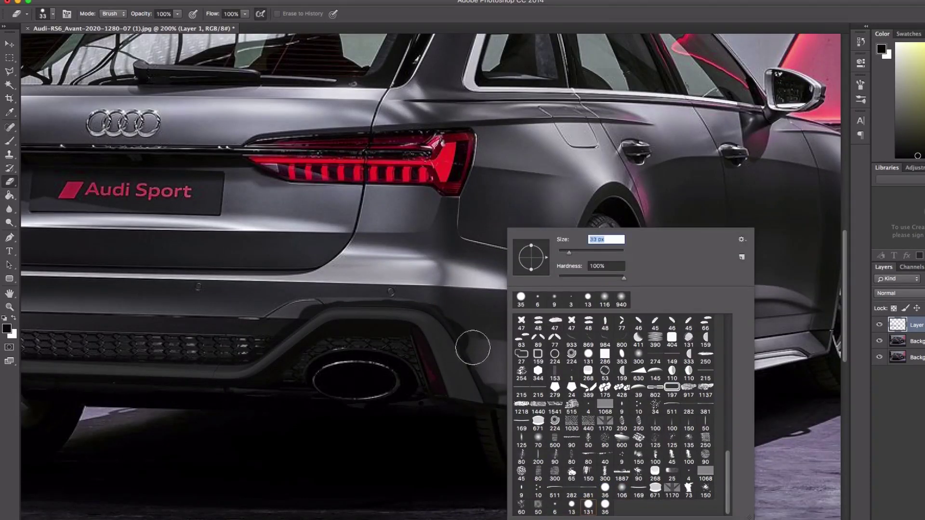
key("Return")
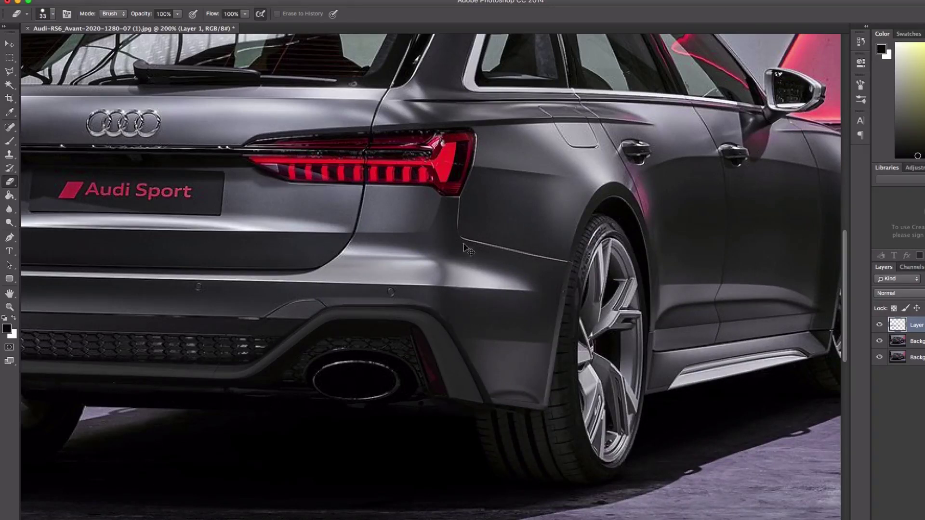
Erase the paint spilling past the bumper's outer edge beside the far exhaust tip, using an 11 px eraser.
key("space")
mouse_move(716, 308)
left_mouse_down()
mouse_move(735, 385)
mouse_move(733, 332)
mouse_move(653, 302)
mouse_move(608, 337)
left_mouse_up()
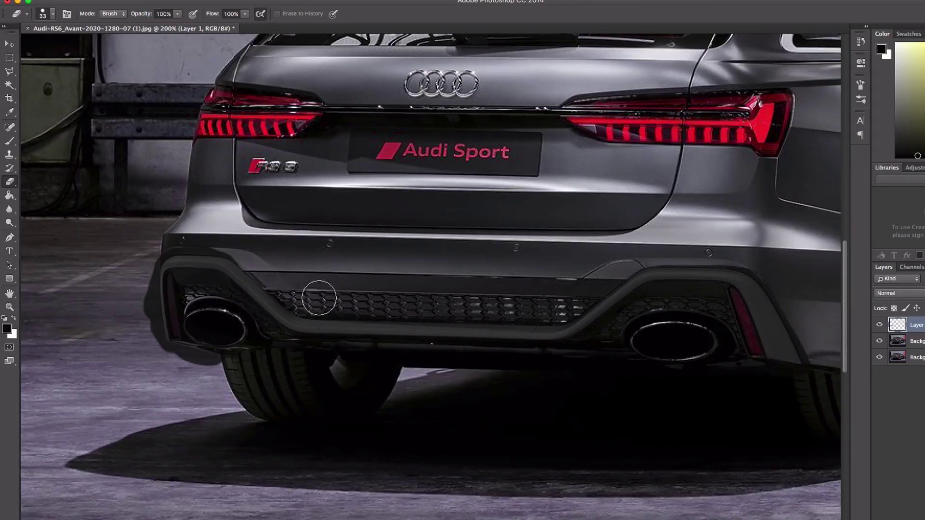
mouse_move(255, 266)
left_mouse_down()
mouse_move(140, 334)
mouse_move(150, 355)
mouse_move(182, 367)
left_mouse_up()
key("bracketleft")
key("bracketleft")
key("bracketleft")
key("super+alt+z")
key("super+alt+z")
key("super+alt+z")
left_click_drag(174, 246, 233, 253)
mouse_move(149, 315)
left_mouse_down()
mouse_move(148, 266)
mouse_move(159, 345)
mouse_move(222, 361)
left_mouse_up()
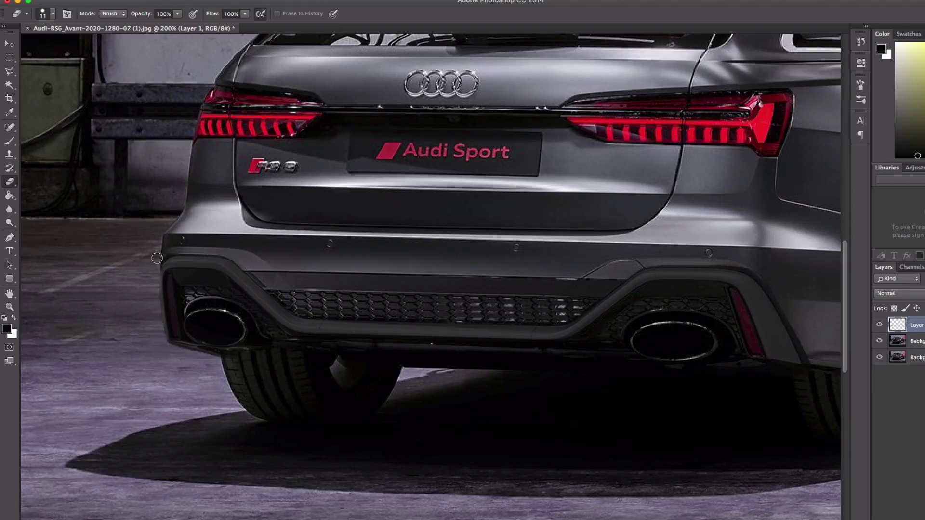
Erase the remaining paint spill along the bumper trim near both exhaust tips, and toggle the paint layer's visibility to compare.
mouse_move(184, 281)
left_mouse_down()
mouse_move(205, 294)
mouse_move(188, 330)
mouse_move(207, 335)
mouse_move(179, 330)
mouse_move(170, 254)
mouse_move(179, 275)
mouse_move(215, 277)
mouse_move(254, 316)
left_mouse_up()
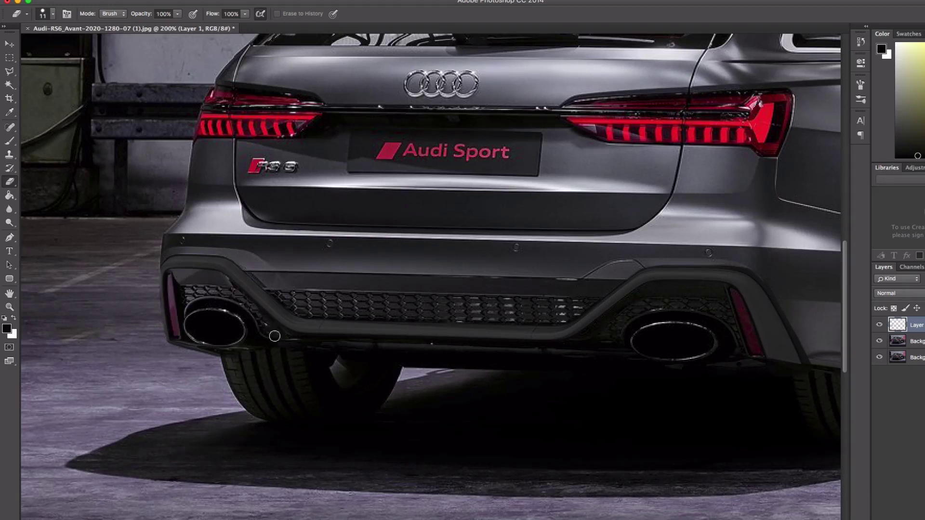
mouse_move(771, 288)
left_mouse_down()
mouse_move(814, 373)
mouse_move(693, 255)
mouse_move(637, 263)
mouse_move(753, 255)
mouse_move(765, 279)
mouse_move(765, 317)
left_mouse_up()
key("super+minus")
key("super+minus")
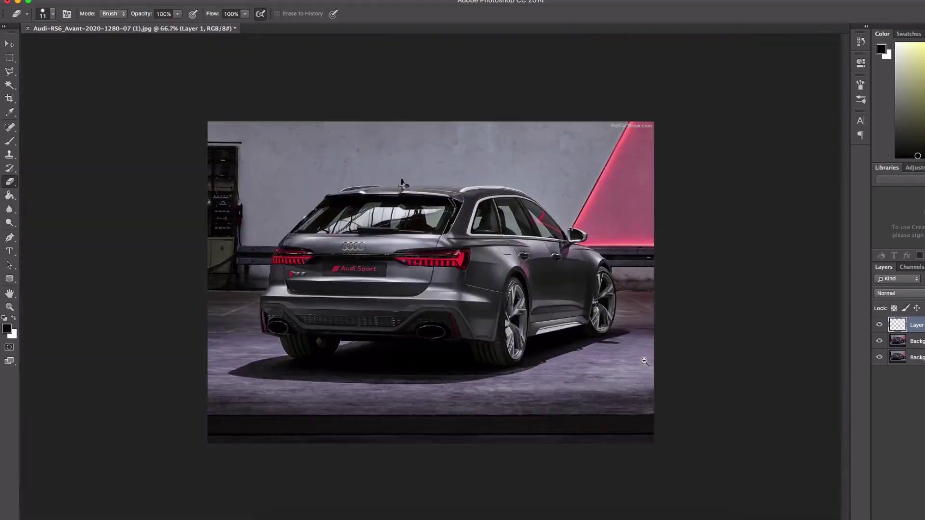
left_click(879, 325)
left_click(879, 325)
left_click(879, 326)
left_click(879, 325)
Paint thin highlights along the edges of the darkened bumper trim on a new layer, using a 3 px brush in a sampled light grey.
left_click(10, 141)
left_click(438, 298, "alt")
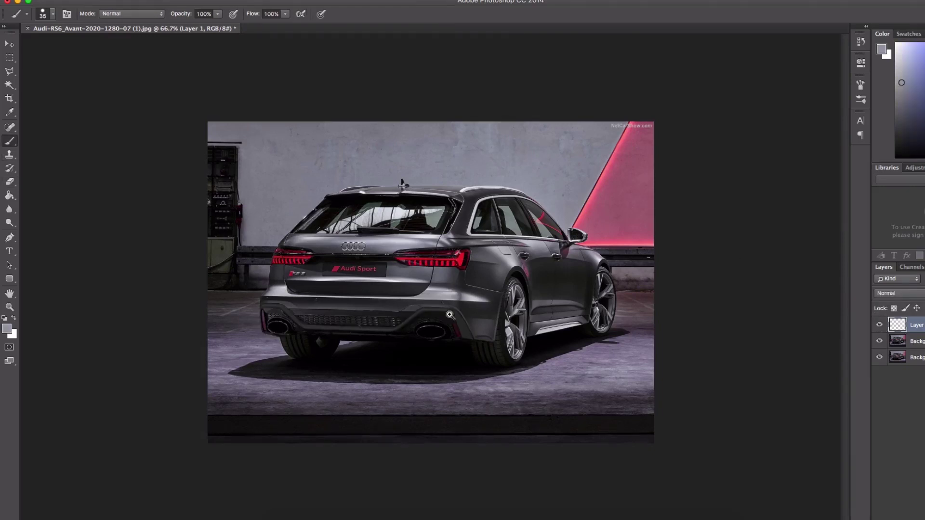
key("super+plus")
key("super+plus")
key("super+plus")
right_click(547, 225)
left_click_drag(609, 252, 603, 252)
key("Return")
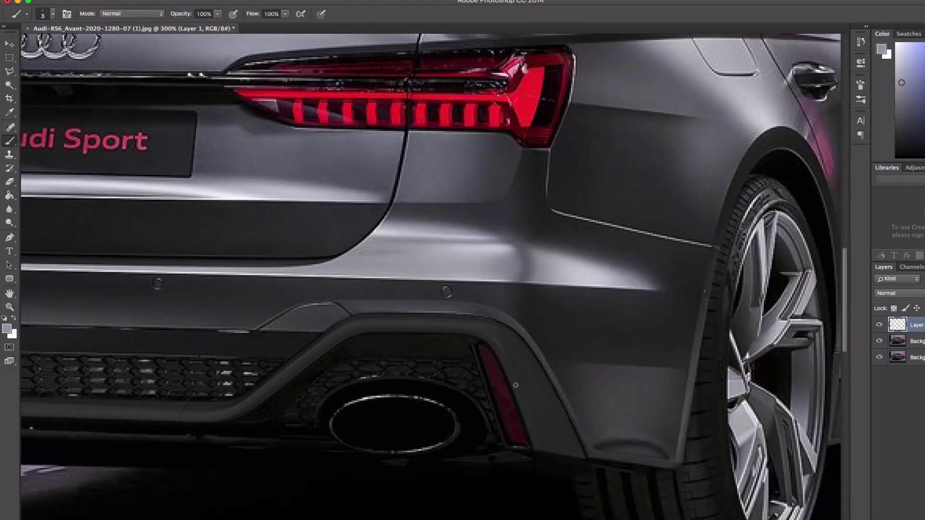
key("super+shift+alt+n")
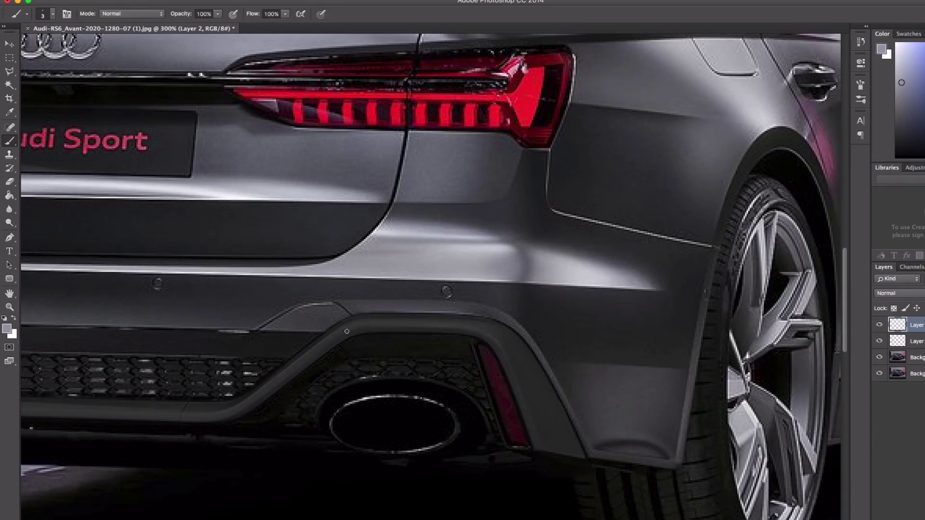
left_click_drag(362, 359, 761, 322)
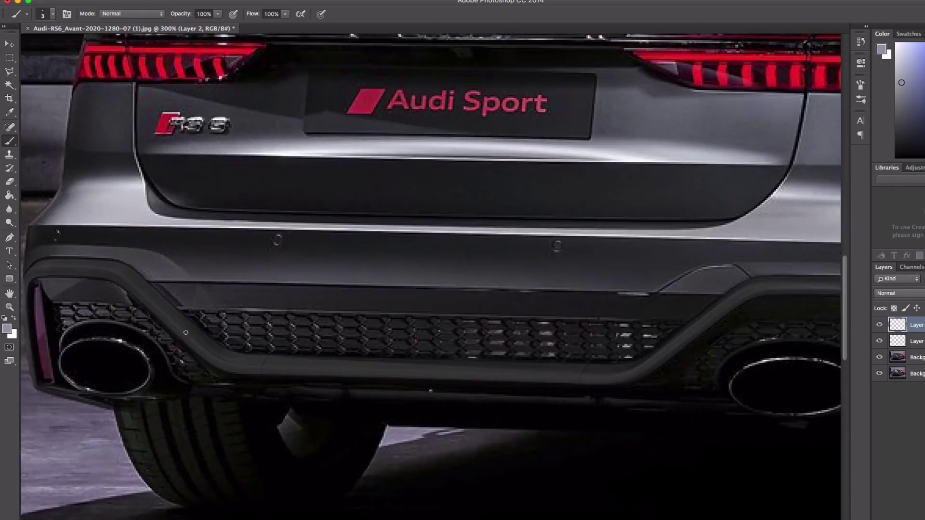
left_click_drag(159, 273, 493, 259)
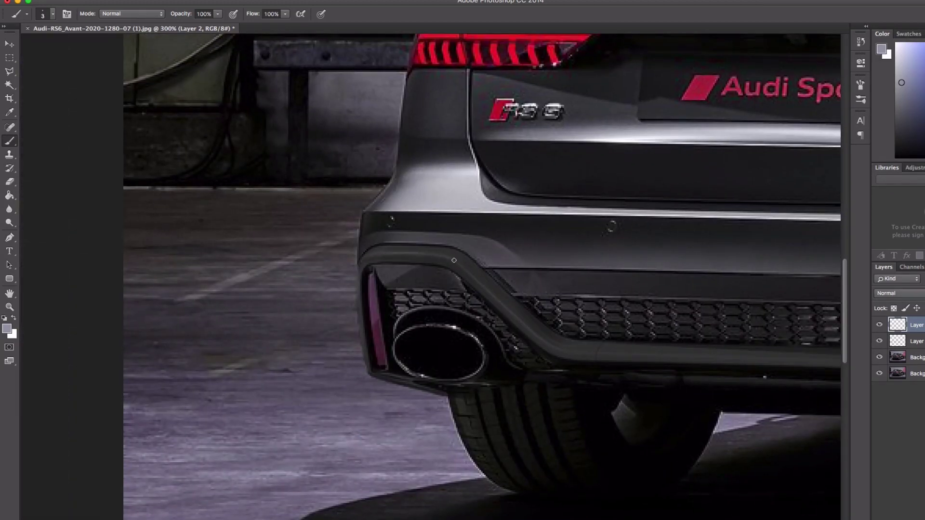
scroll(565, 349, "right", 15)
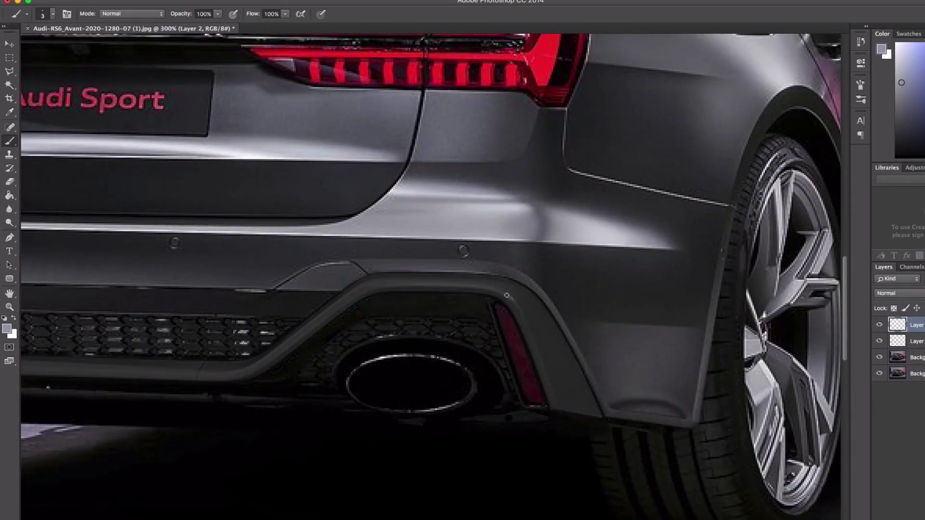
key("super+minus")
key("super+minus")
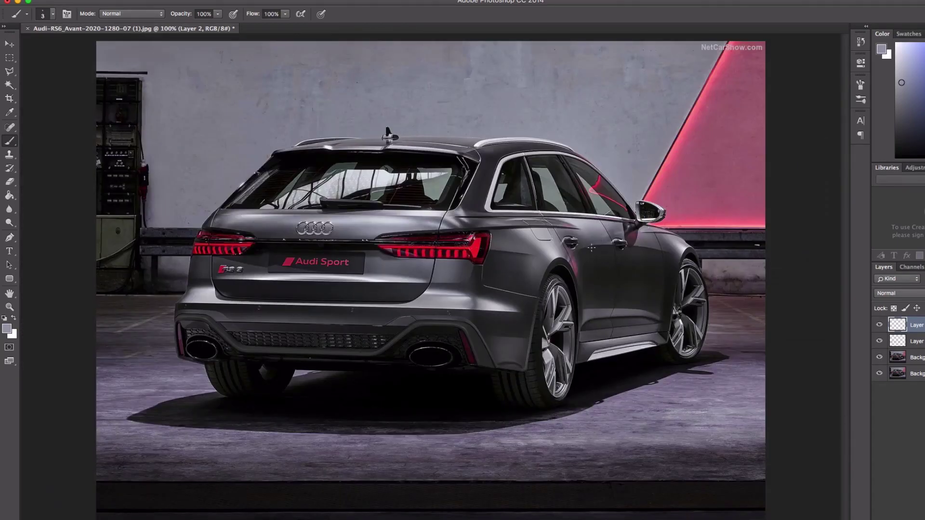
Paint the mesh around the right-hand exhaust tip black on another new layer with a 13 px brush.
key("super+plus")
key("d")
left_click(920, 496)
mouse_move(383, 326)
left_mouse_down()
mouse_move(429, 324)
mouse_move(385, 326)
mouse_move(367, 338)
left_mouse_up()
right_click(459, 306)
left_click(526, 507)
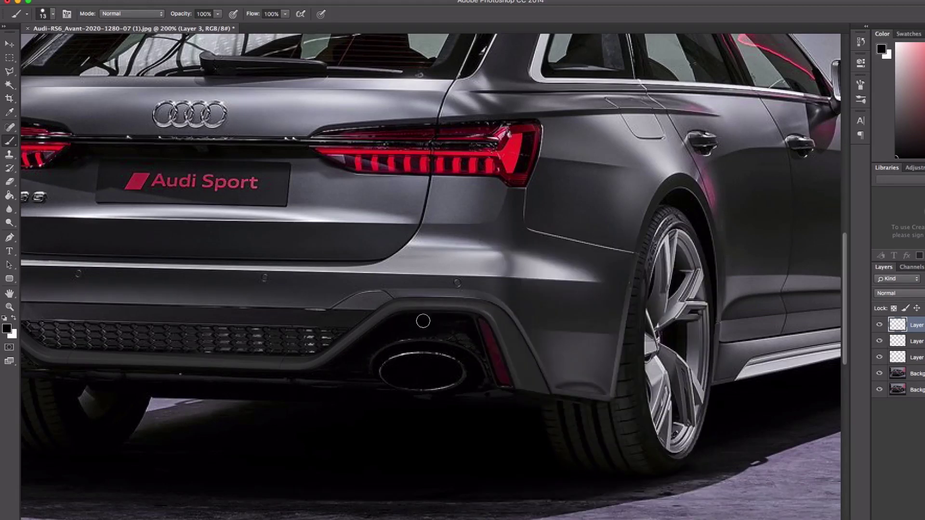
left_click_drag(538, 299, 755, 261)
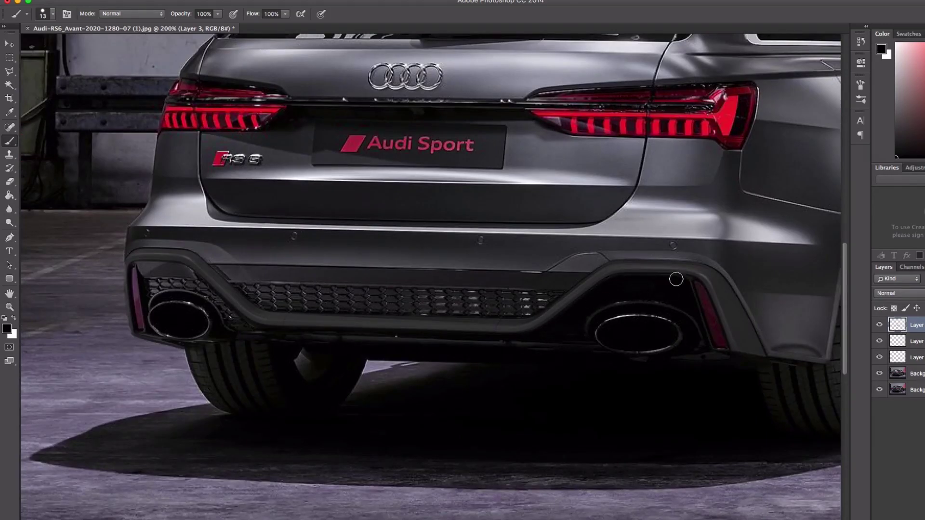
Paint over the central bumper grille and the mesh around the left-hand exhaust tip in black.
mouse_move(237, 285)
left_mouse_down()
mouse_move(430, 290)
mouse_move(532, 309)
mouse_move(514, 293)
mouse_move(320, 308)
mouse_move(496, 314)
mouse_move(361, 299)
mouse_move(427, 298)
mouse_move(244, 293)
mouse_move(262, 302)
mouse_move(286, 291)
mouse_move(242, 309)
left_mouse_up()
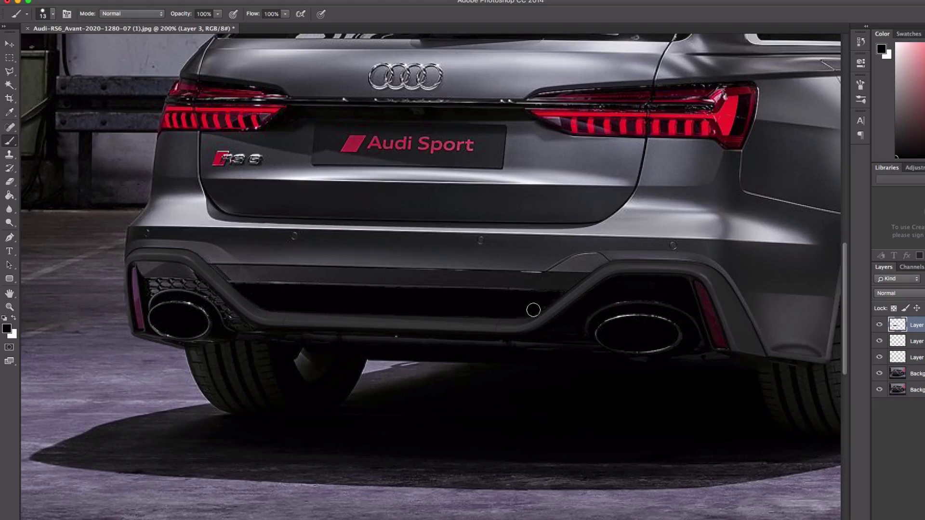
mouse_move(146, 290)
left_mouse_down()
mouse_move(166, 281)
mouse_move(141, 266)
mouse_move(189, 273)
mouse_move(157, 272)
mouse_move(198, 283)
mouse_move(188, 272)
mouse_move(228, 321)
mouse_move(250, 329)
mouse_move(229, 317)
left_mouse_up()
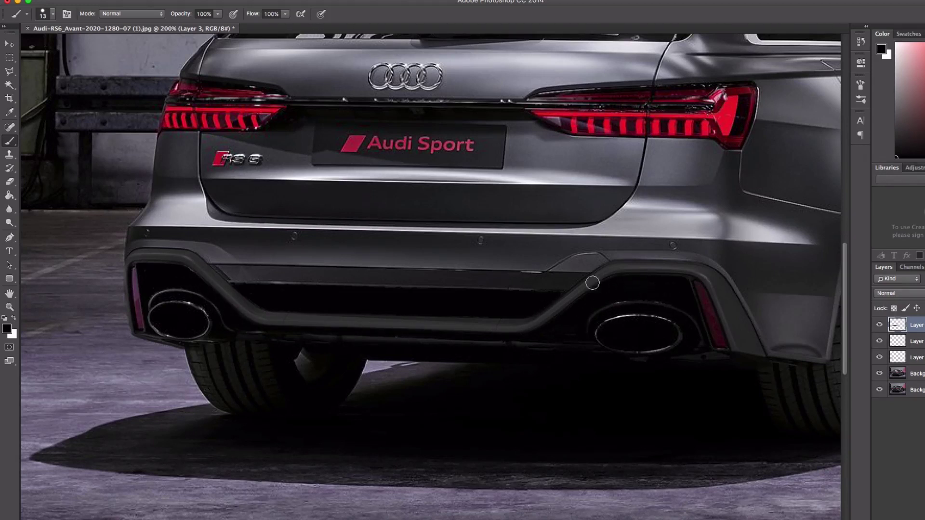
key("super+minus")
key("super+minus")
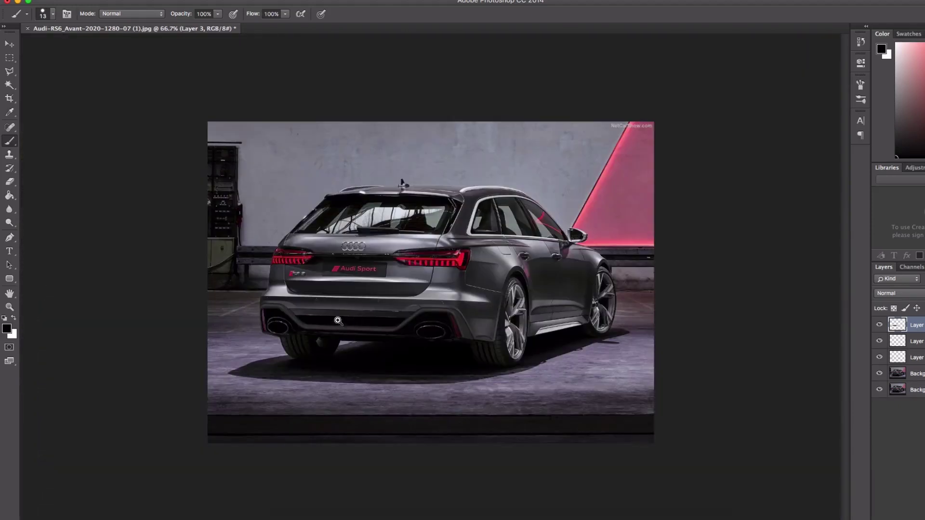
Paint one vertical dark grey fin in the blacked-out grille on a new layer and trim it with an 11 px eraser.
key("super+plus")
key("super+plus")
left_click(340, 349, "alt")
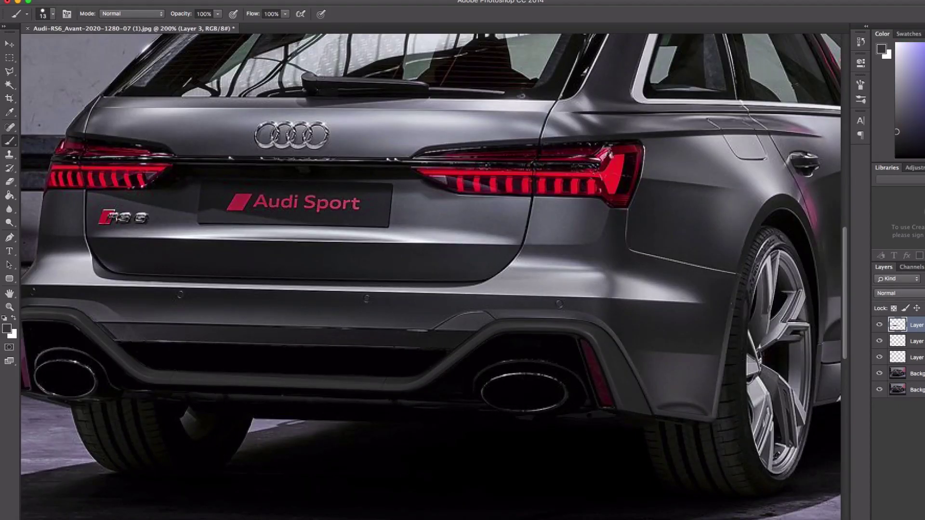
key("alt+shift+super+n")
right_click(327, 342)
left_click(343, 297)
left_click_drag(178, 347, 186, 394)
key("e")
mouse_move(187, 345)
left_mouse_down()
mouse_move(195, 418)
mouse_move(201, 403)
mouse_move(160, 334)
mouse_move(172, 381)
left_mouse_up()
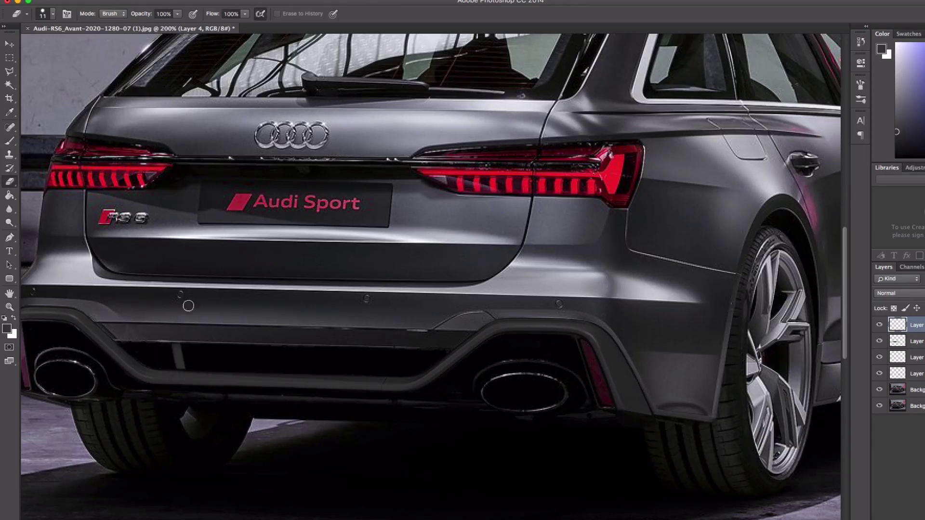
Duplicate the vertical fin and position the copies to form a row of five across the lower grille.
key("m")
mouse_move(150, 334)
left_mouse_down()
mouse_move(207, 386)
mouse_move(198, 394)
mouse_move(230, 368)
mouse_move(276, 380)
mouse_move(407, 365)
mouse_move(366, 373)
left_mouse_up()
key("super+j")
key("v")
key("super+j")
left_click(914, 341)
left_click(914, 325)
key("Up")
key("Up")
key("Left")
key("alt+shift+super+n")
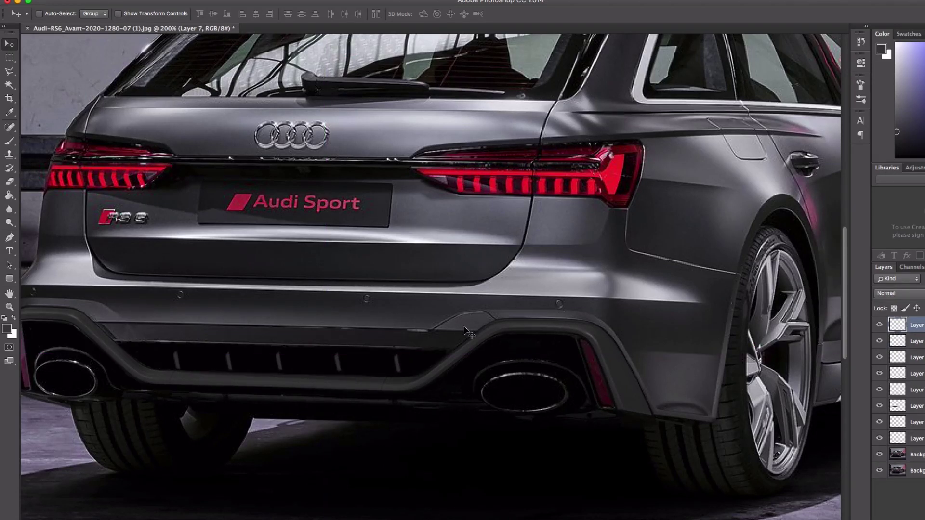
Merge the five top fin layers into one and soften the fins with a 33 px eraser.
left_click(917, 342)
left_click(917, 325)
left_click(912, 390, "shift")
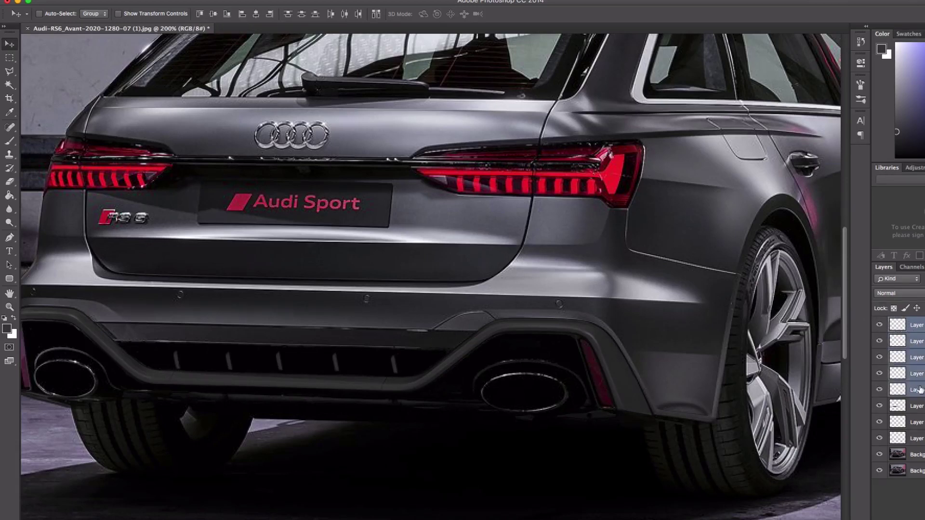
key("super+e")
key("e")
right_click(390, 260)
left_click(466, 253)
left_click(261, 351)
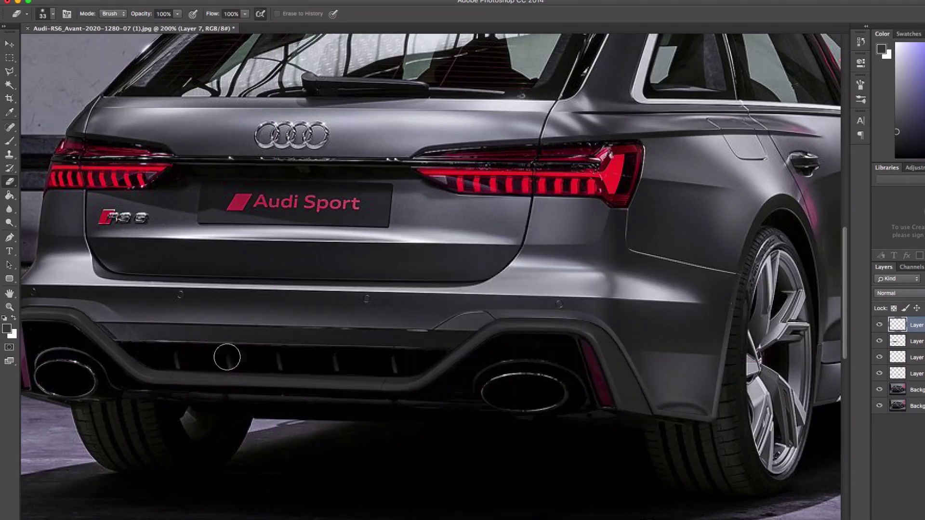
Add fine highlights around the grille fins and lower bumper trim with a 3 px brush in a sampled light grey.
key("super+minus")
left_click(9, 141)
scroll(434, 335, "up", 2)
left_click(562, 281, "alt")
right_click(566, 282)
left_click(616, 505)
left_click_drag(281, 394, 563, 318)
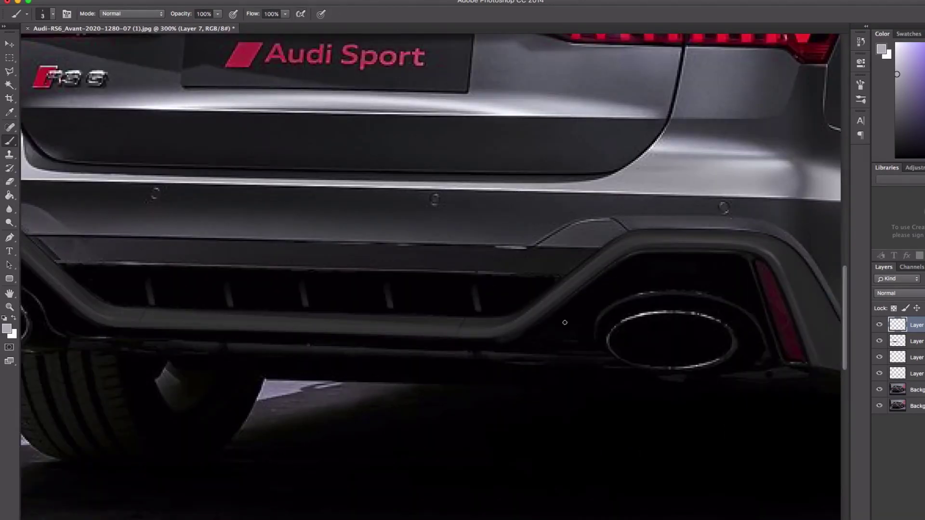
key("super+minus")
key("super+minus")
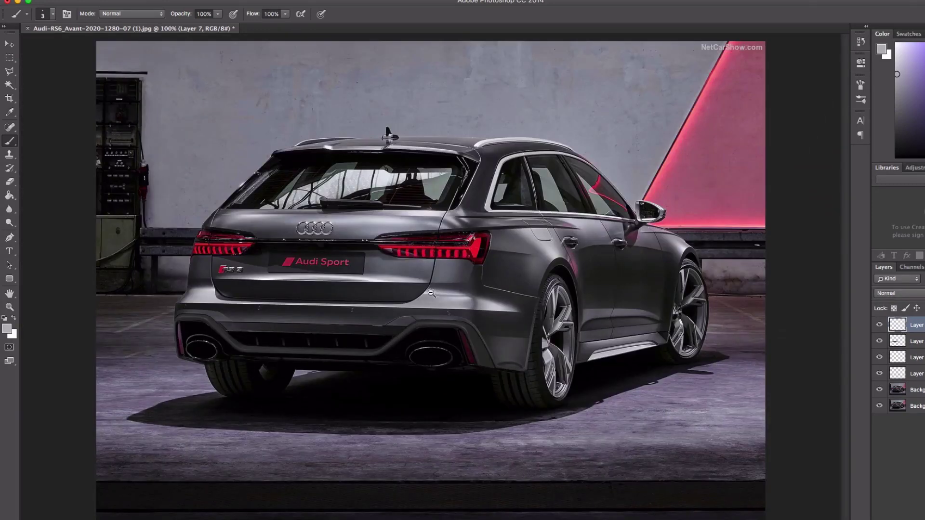
Paint a red light bar joining the two taillights on a new layer, using a 10 px brush in red sampled from the taillight.
left_click(413, 293, "super")
left_click(413, 294, "alt+super")
left_click(789, 25)
left_click(474, 243, "alt")
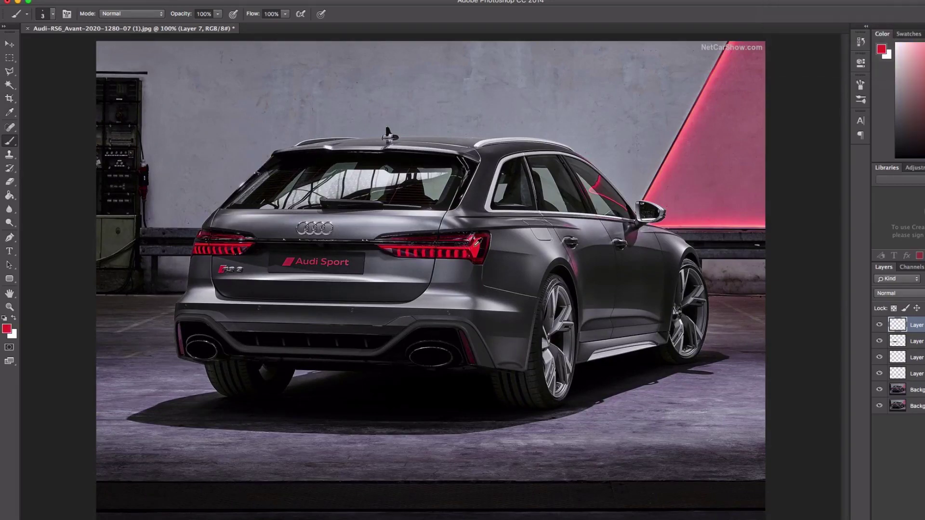
key("alt+shift+super+n")
right_click(490, 241)
left_click(540, 507)
left_click(603, 491)
key("Return")
left_click_drag(198, 240, 339, 242)
left_click_drag(238, 240, 476, 244)
key("bracketleft")
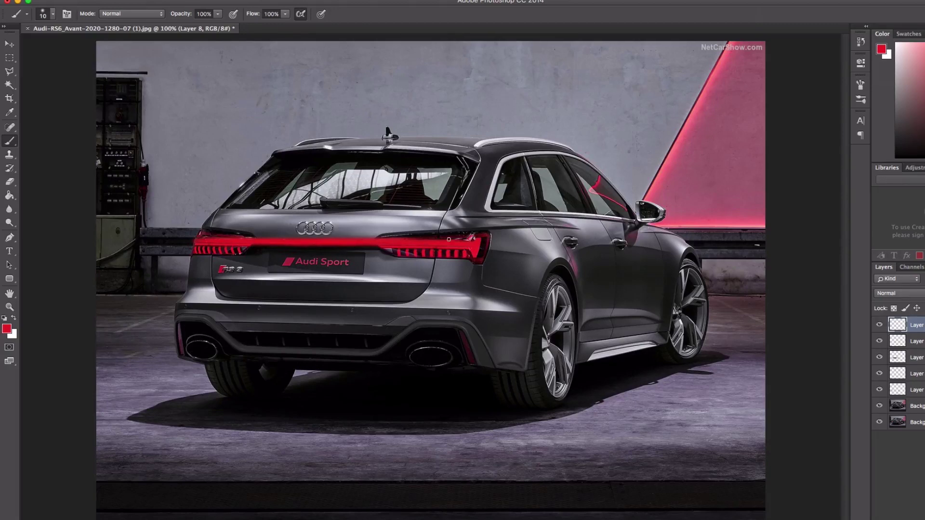
Trim the red light bar's edges where it meets the taillights with a 6 px eraser.
key("e")
right_click(240, 244)
left_click_drag(240, 244, 247, 245)
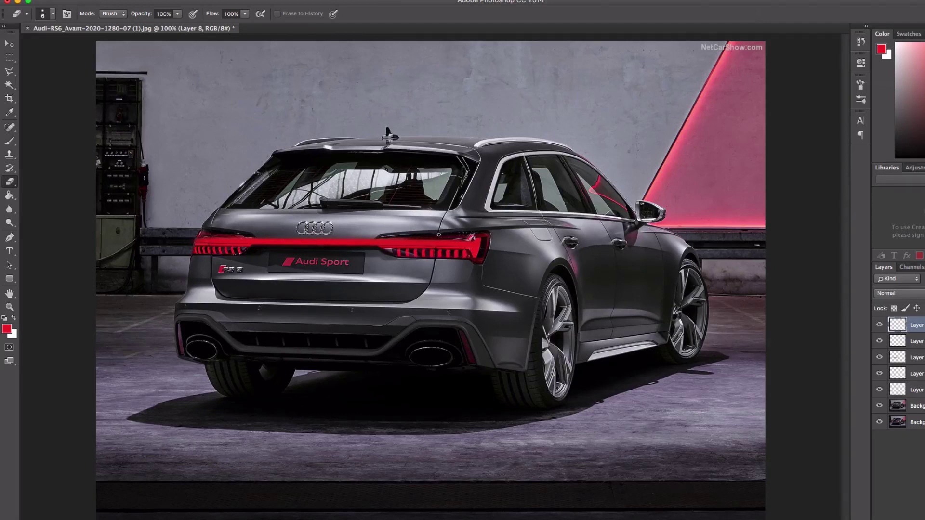
Paint a thin dark outline along the light bar's upper edge with a 3 px brush in a sampled near-black.
key("b")
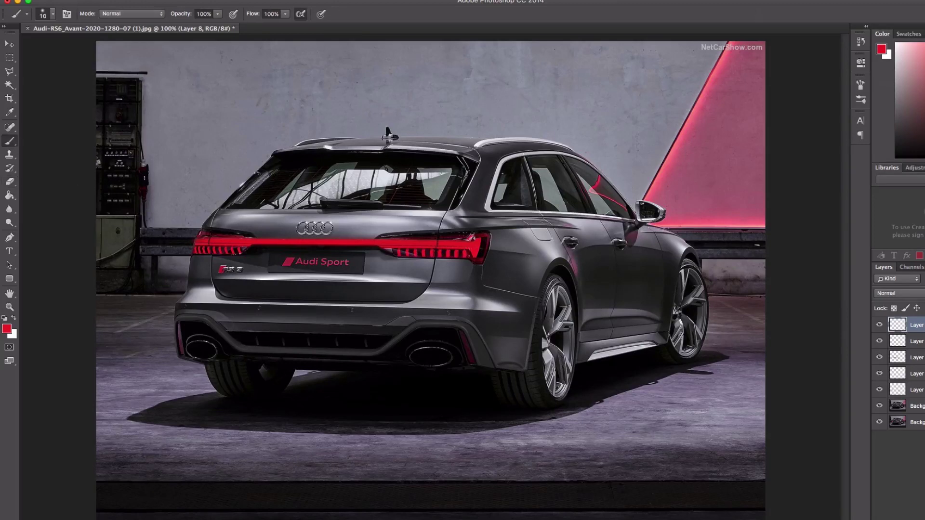
left_click(387, 250, "alt")
key("super+plus")
right_click(398, 229)
left_click(362, 242, "alt")
key("bracketleft")
key("bracketleft")
key("bracketleft")
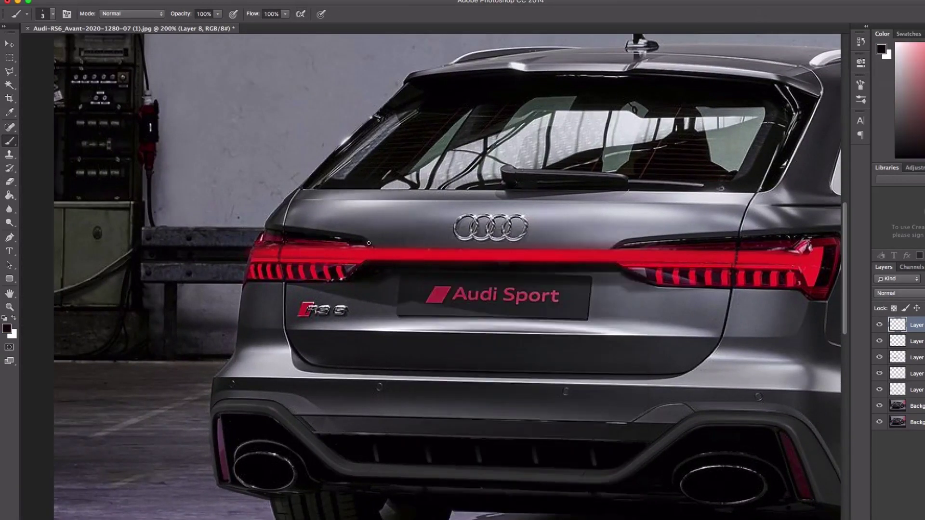
left_click_drag(372, 245, 417, 248)
left_click_drag(355, 245, 631, 247)
left_click(350, 239, "alt")
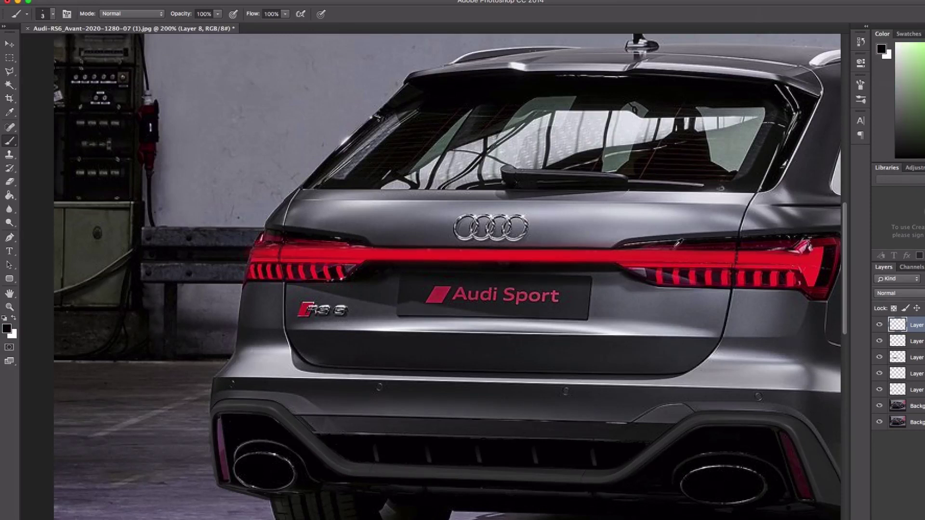
Refine the right-hand taillight and its junction with the light bar using sampled dark and red colours.
left_click(641, 247, "alt")
left_click(654, 248, "alt")
left_click(824, 235, "alt")
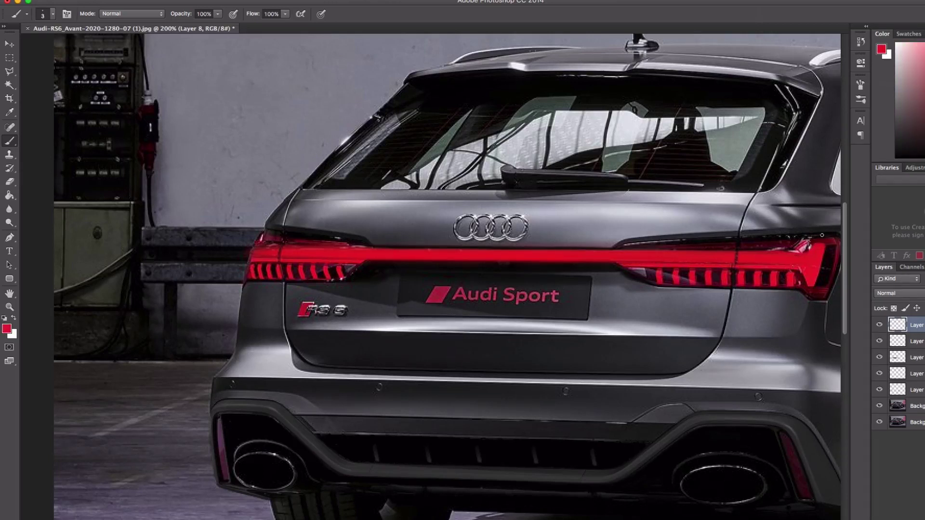
left_click(737, 266, "alt")
left_click(737, 257, "alt")
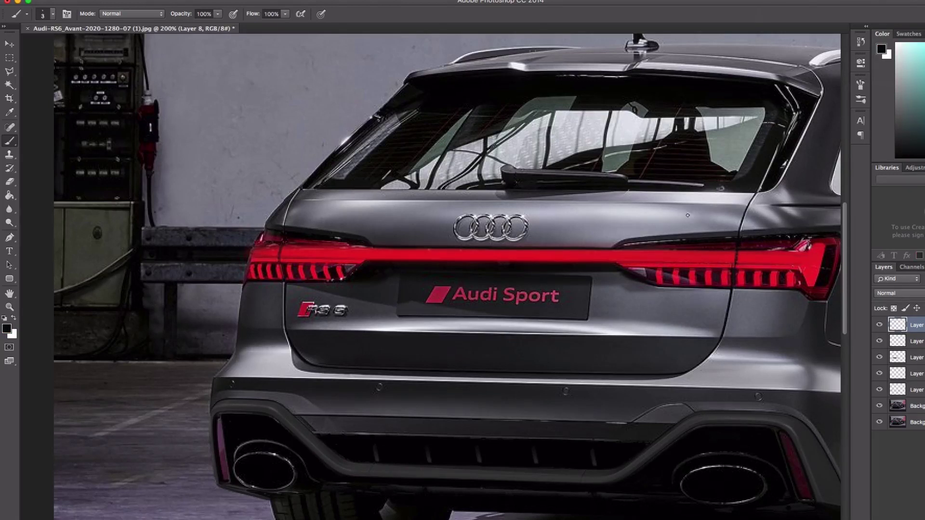
Touch up the light bar's underside and the left-hand taillight with colours sampled around that lamp.
left_click(360, 267, "alt")
left_click(369, 263, "alt")
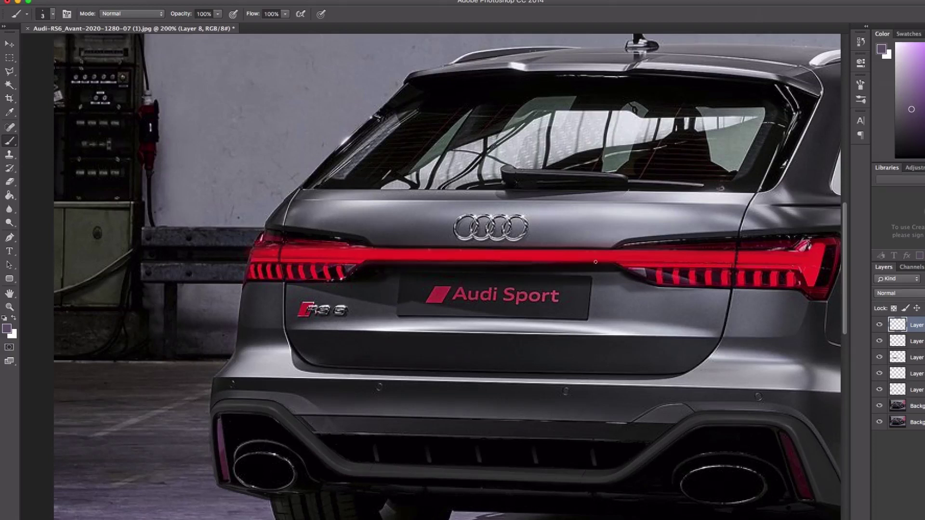
left_click(254, 250, "alt")
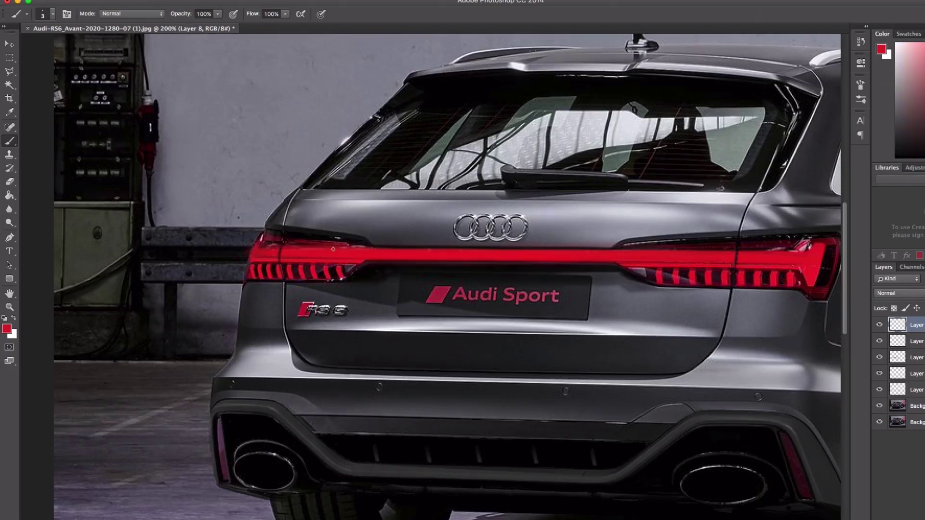
Clean up the light bar's upper edge below the Audi rings with dark tones sampled beside the taillights.
left_click(612, 238, "alt")
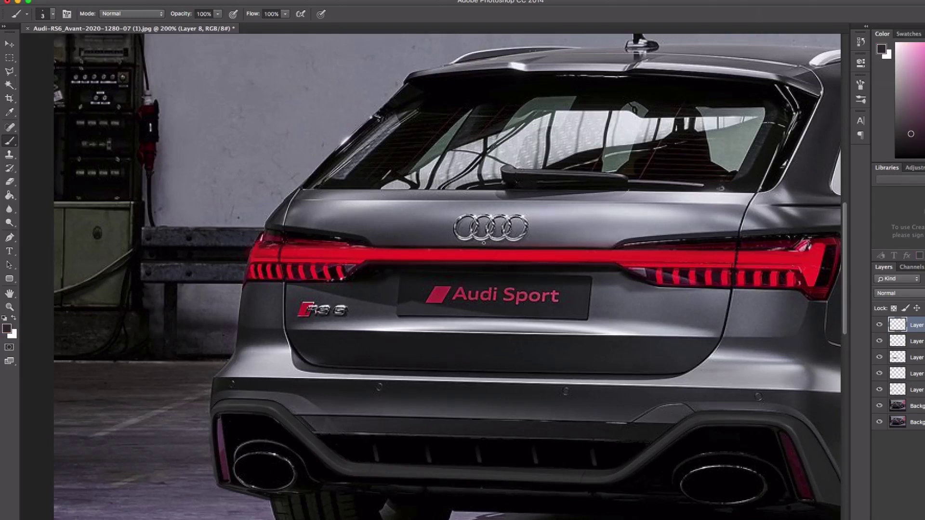
left_click(626, 237, "alt")
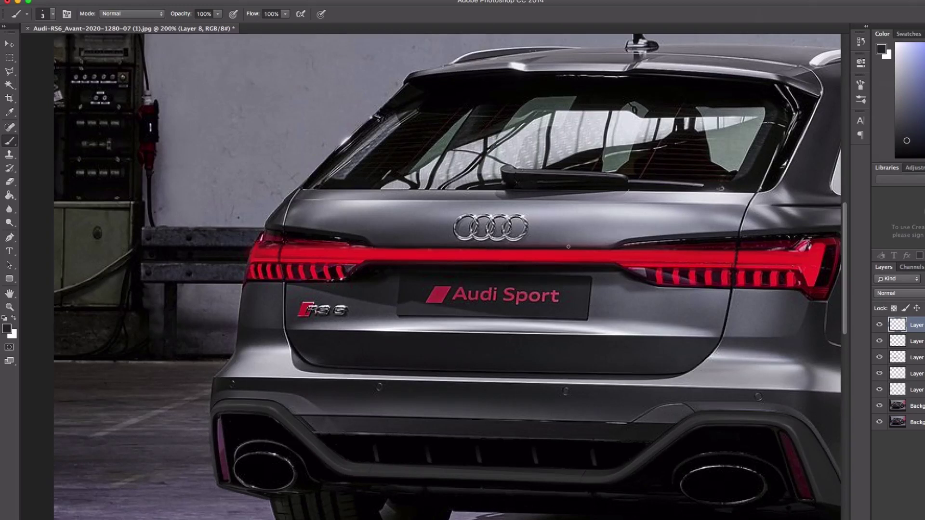
left_click(597, 245, "alt")
left_click(374, 243, "alt")
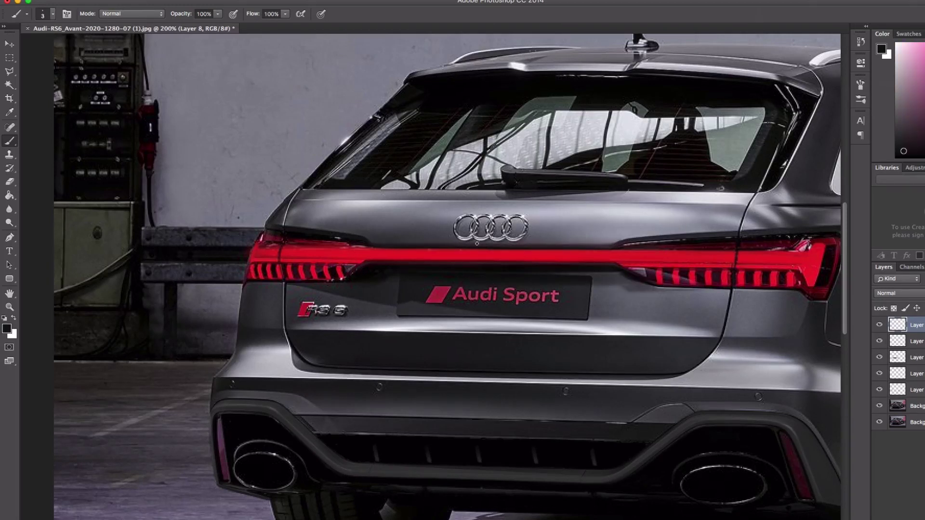
Touch up the edges of the light bar beside the right-hand taillight with grey and dark tones sampled next to it.
left_click(638, 275, "alt")
left_click(622, 277, "alt")
left_click(596, 273, "alt")
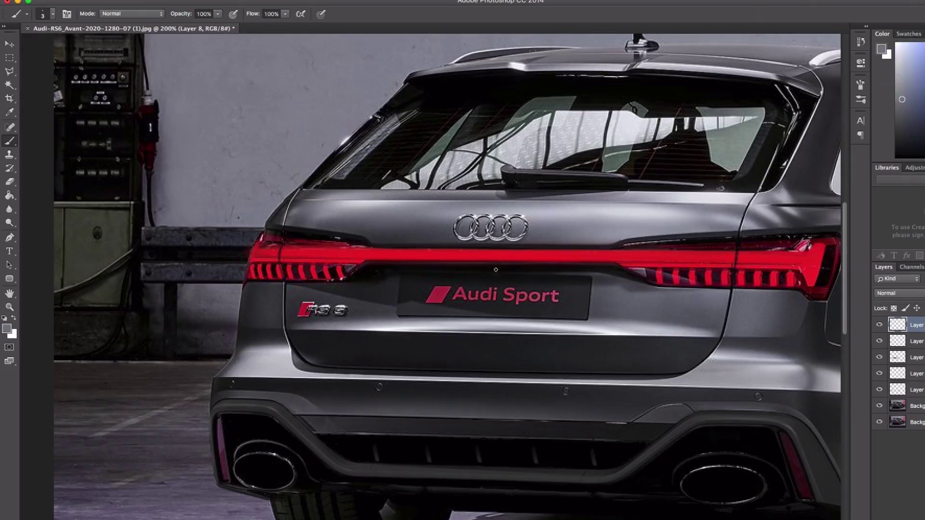
left_click(613, 247, "alt")
key("super+minus")
key("super+minus")
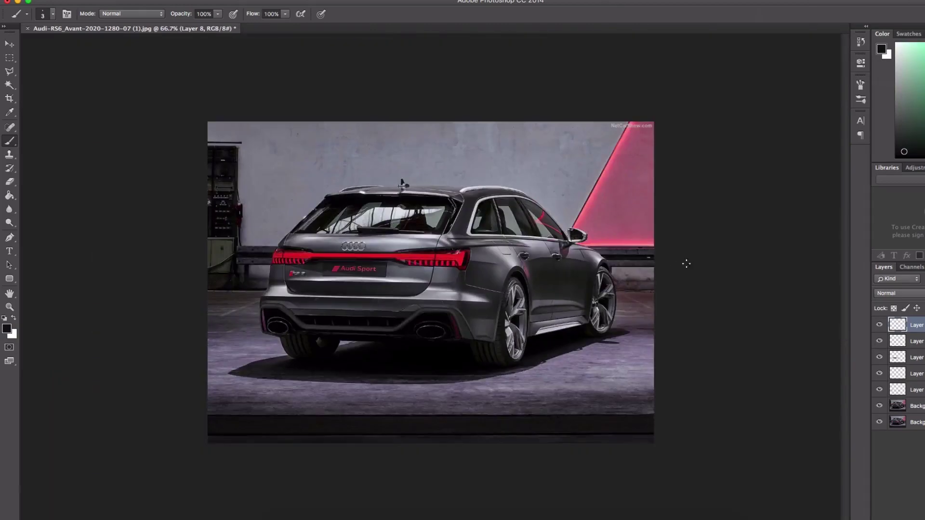
Add a new layer and paint a thin dark red line along the lower part of the light bar with a 3 px brush.
key("j")
key("super+plus")
key("super+plus")
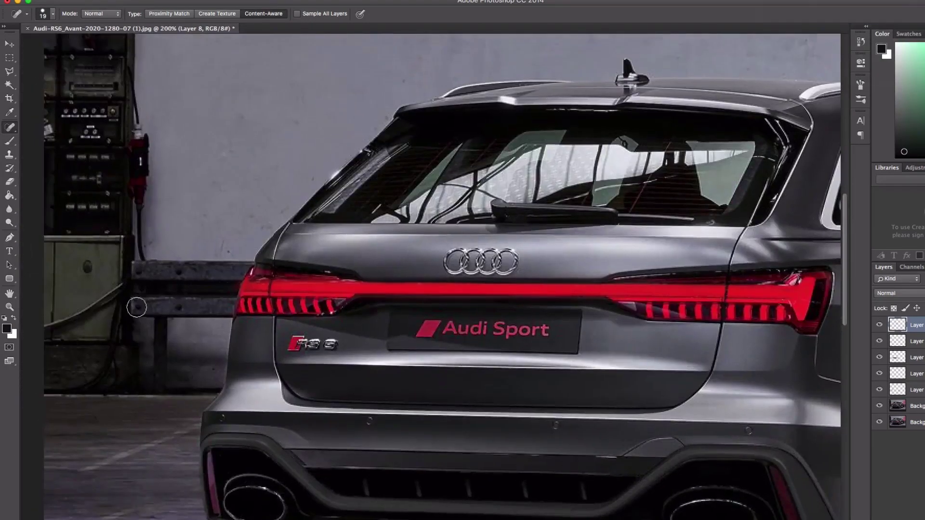
key("b")
key("ctrl+alt+shift+super+n")
left_click(790, 298, "alt")
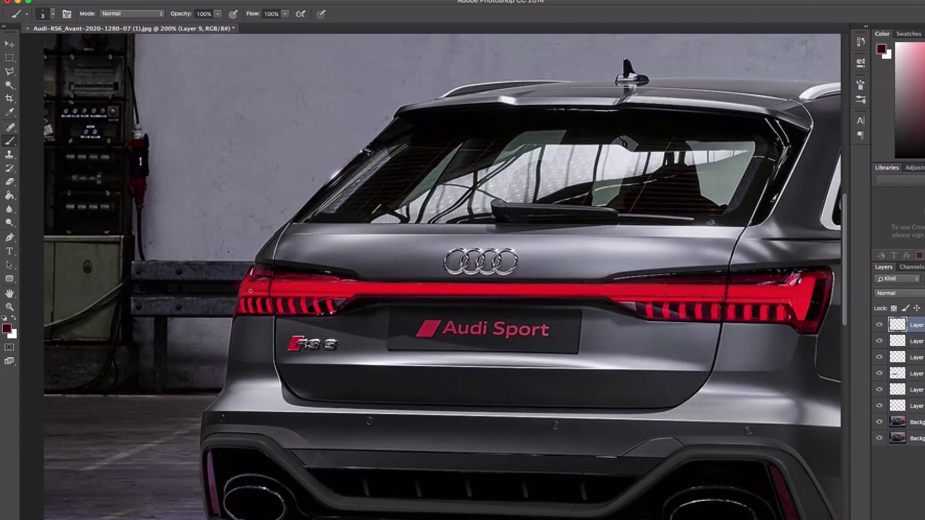
left_click_drag(416, 293, 486, 293)
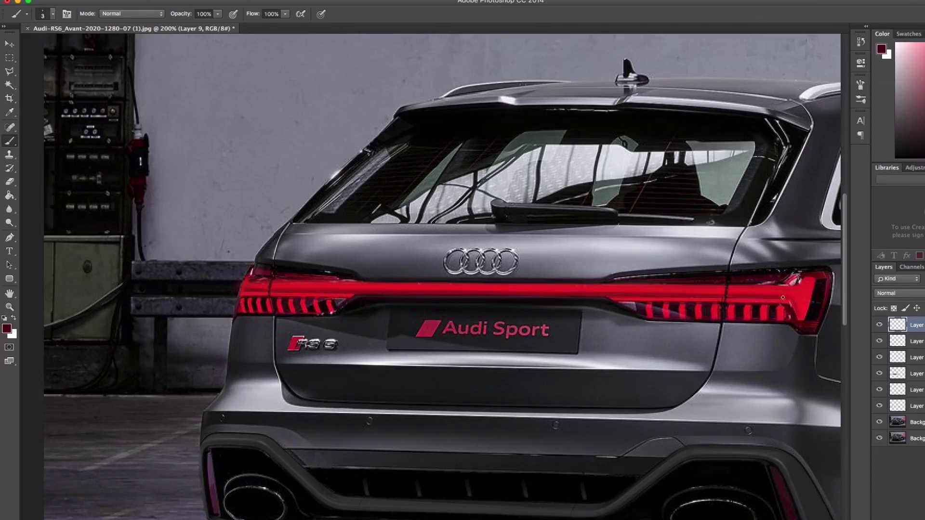
Paint a thin pink highlight along the light bar with a 2 px brush, sampling the colour from the right-hand taillight.
left_click(750, 294, "alt")
left_click(726, 282, "alt")
left_click(796, 278, "alt")
left_click(794, 278, "alt")
left_click_drag(620, 290, 616, 290)
left_click_drag(394, 288, 642, 285)
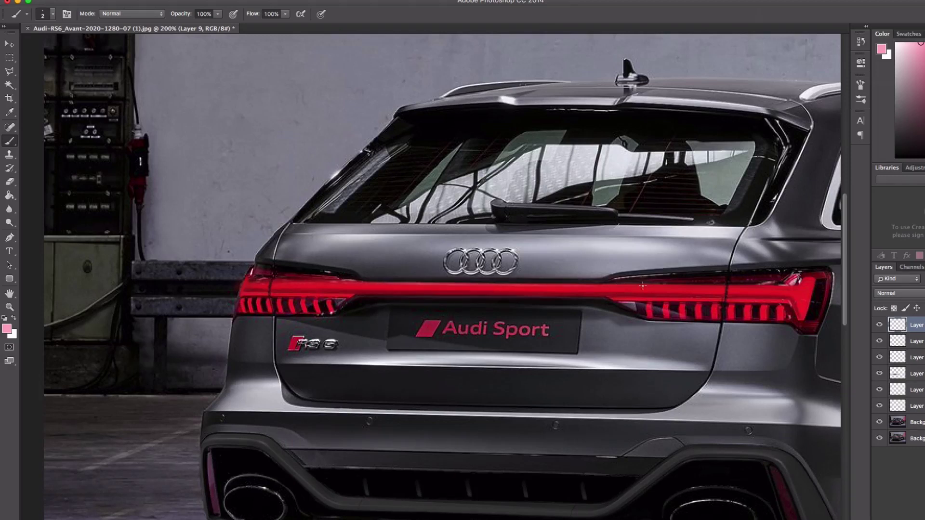
Touch up the light bar with dark and red tones sampled around the taillights, and enlarge the brush to 10 px.
left_click(692, 275, "alt")
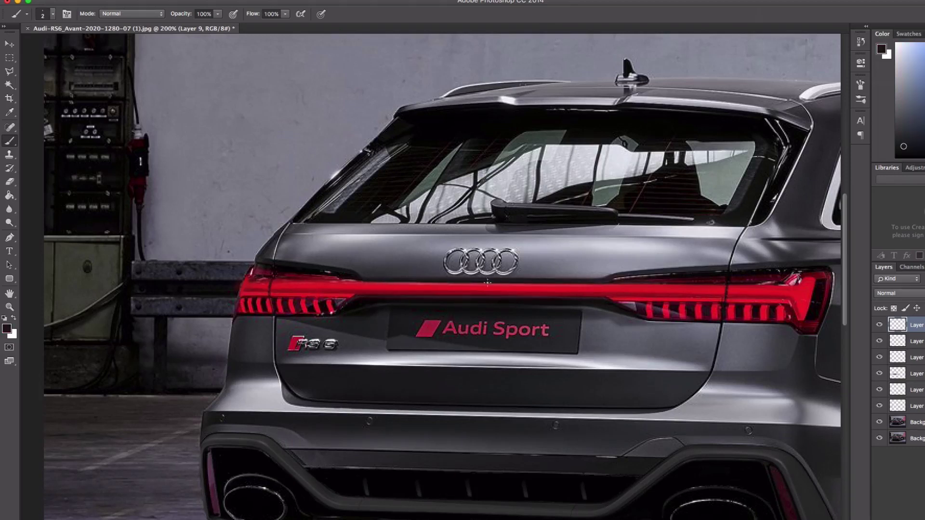
left_click(711, 271, "alt")
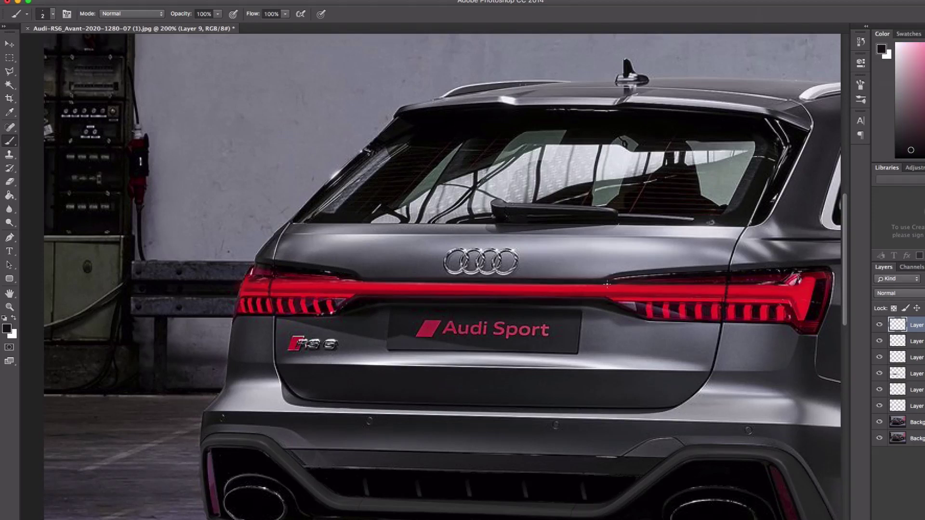
left_click(327, 283, "alt")
left_click(440, 284, "alt")
key("bracketright")
key("bracketright")
key("bracketright")
key("bracketright")
key("bracketright")
key("bracketright")
key("bracketright")
key("bracketright")
key("super+minus")
key("super+minus")
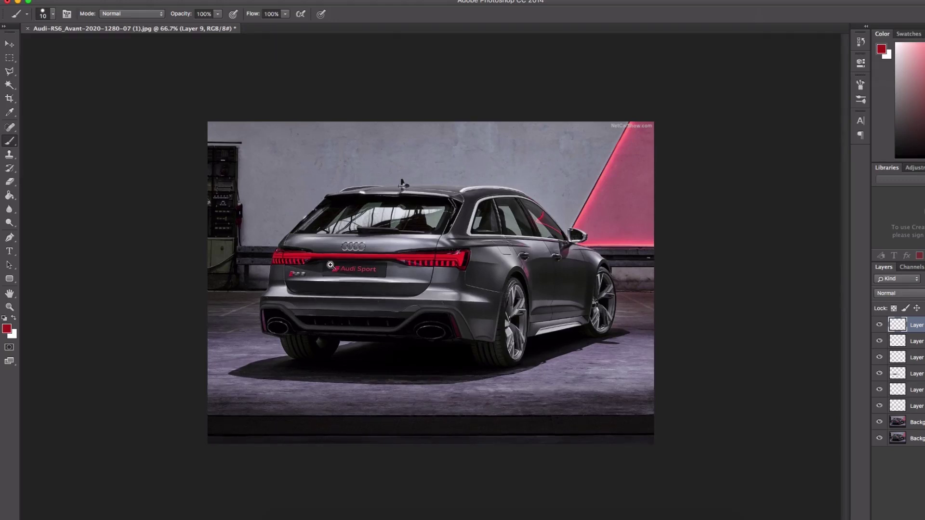
Try a thin stroke on the left half of the light bar with a 3 px brush in a newly sampled colour, and undo it.
key("super+plus")
key("super+plus")
left_click(463, 258, "alt")
key("bracketleft")
key("bracketleft")
key("bracketleft")
key("bracketleft")
key("bracketleft")
key("bracketleft")
key("bracketleft")
left_click_drag(373, 259, 477, 261)
key("super+z")
Try a pale pink 3 px highlight across the full length of the light bar, and undo it.
left_click(456, 242, "alt")
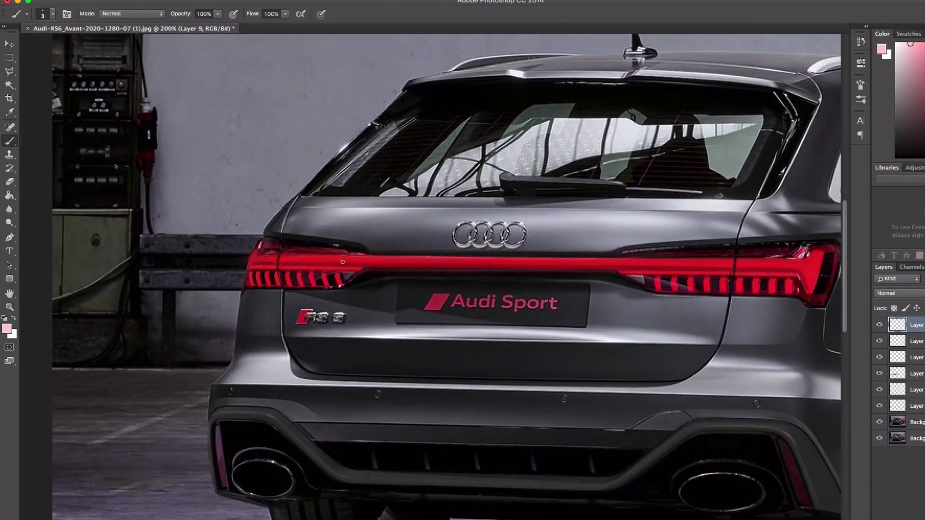
left_click_drag(376, 258, 652, 259)
key("super+z")
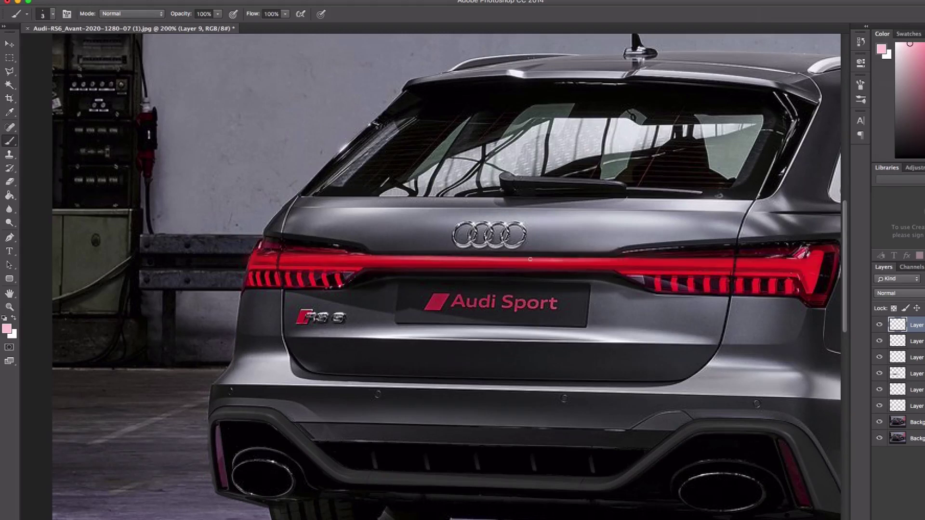
key("super+minus")
key("super+minus")
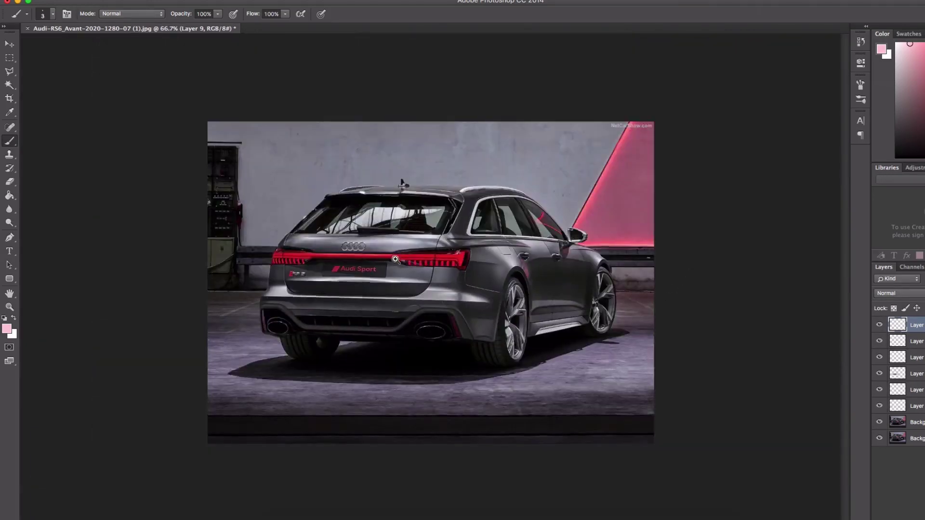
Paint a 3 px pink highlight line across the inner part of the right-hand taillight with a colour sampled from that lamp.
key("super+plus")
key("super+plus")
key("d")
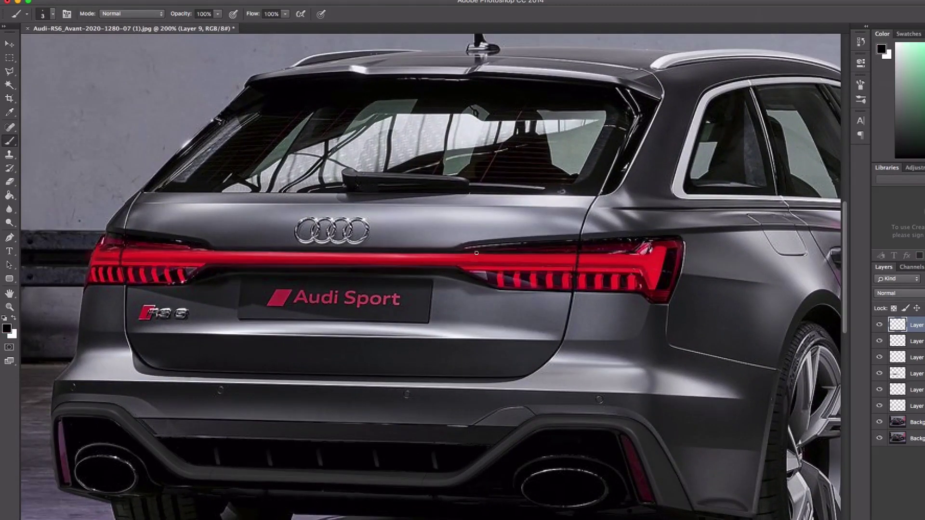
left_click(646, 252, "alt")
left_click_drag(477, 256, 573, 256)
key("super+minus")
key("super+minus")
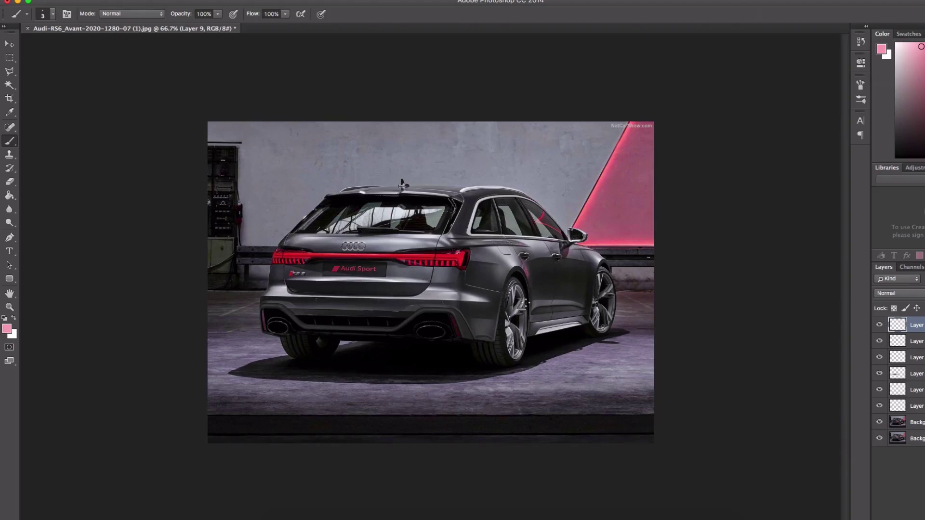
Add a new layer and paint a grey line above the right-hand taillight with a different brush tip in a sampled body colour.
scroll(408, 246, "up", 2)
left_click(423, 181, "alt")
key("alt+shift+super+n")
right_click(451, 205)
left_click(503, 486)
left_click_drag(352, 209, 462, 208)
Try softening the grey line above the right-hand taillight with the Eraser, enlarged to 29 px.
key("e")
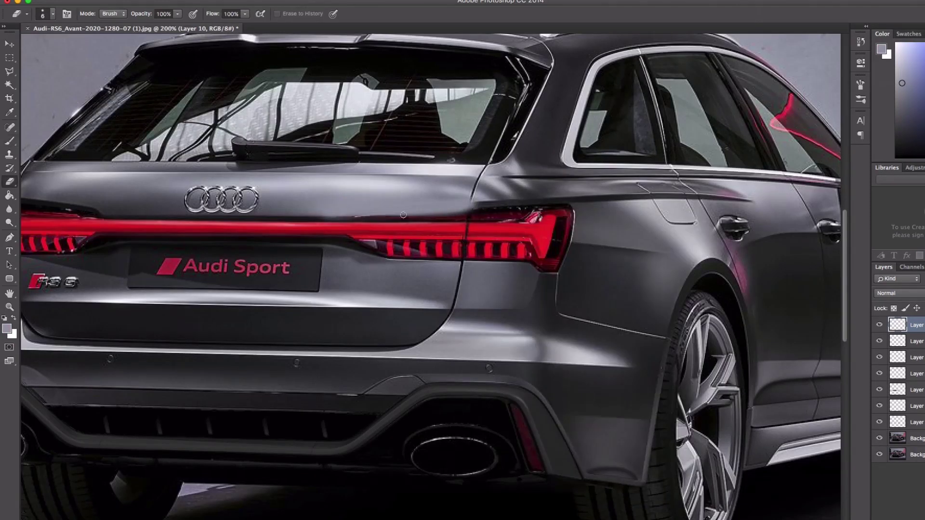
key("super+minus")
key("super+minus")
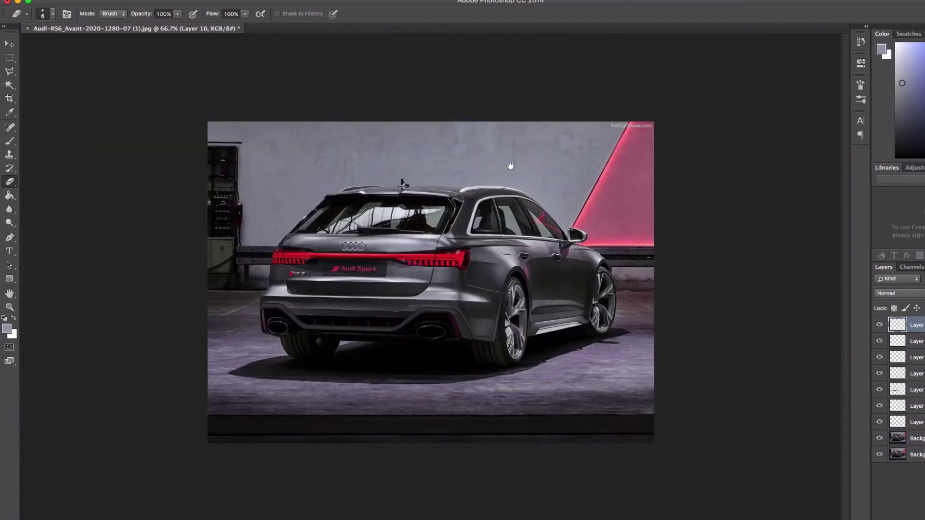
left_click_drag(432, 254, 441, 255)
key("super+plus")
key("super+plus")
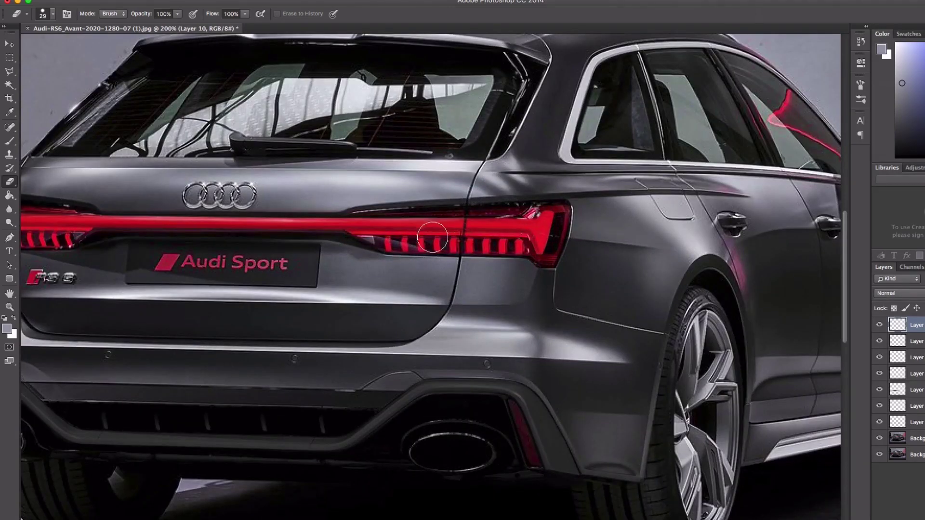
key("super+minus")
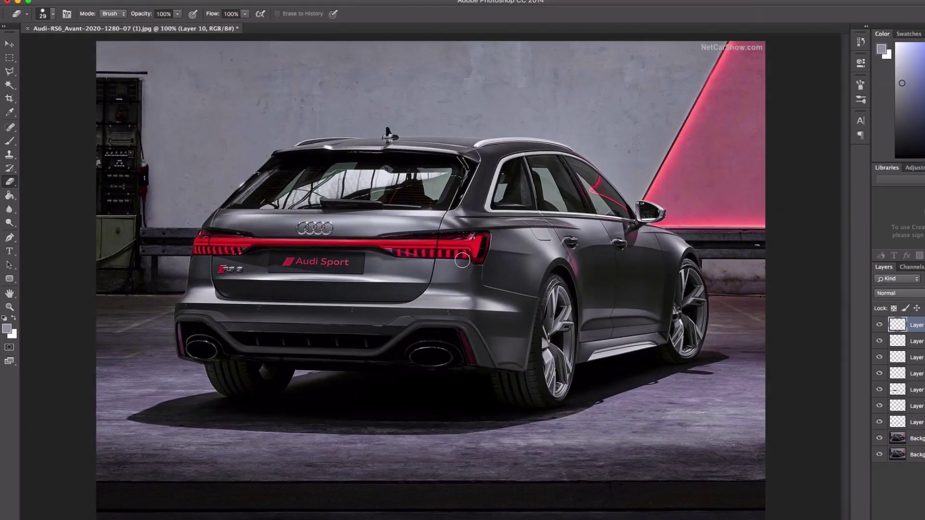
key("super+plus")
Paint a bright red stroke along the light bar with a 6 px brush, sampling the red from the right-hand taillight.
key("b")
left_click(451, 238, "alt")
left_click_drag(254, 235, 248, 235, "ctrl+alt")
left_click_drag(185, 228, 402, 234)
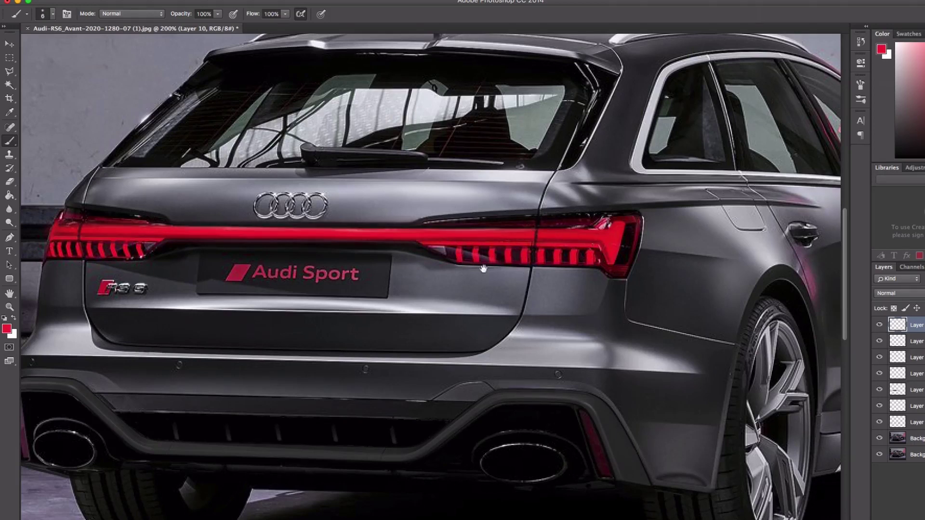
key("super+minus")
key("super+minus")
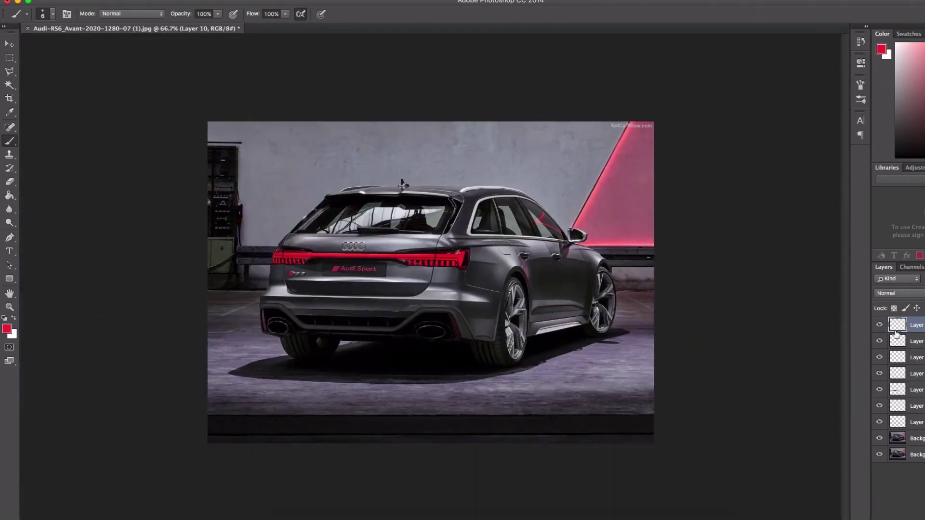
Compare the photo with and without the upper retouching layers and delete the topmost one, Layer 10.
left_click(878, 374)
left_click(879, 358)
left_click(879, 358)
left_click(879, 358)
left_click(879, 358)
left_click(879, 359)
left_click(879, 359)
left_click(879, 360)
left_click(879, 359)
left_click(881, 328)
left_click_drag(891, 330, 922, 517)
Compare the light bar with and without Layer 8, viewing the photo at 100%, and delete Layer 9.
left_click(881, 341)
left_click(881, 341)
left_click(879, 341)
left_click(880, 341)
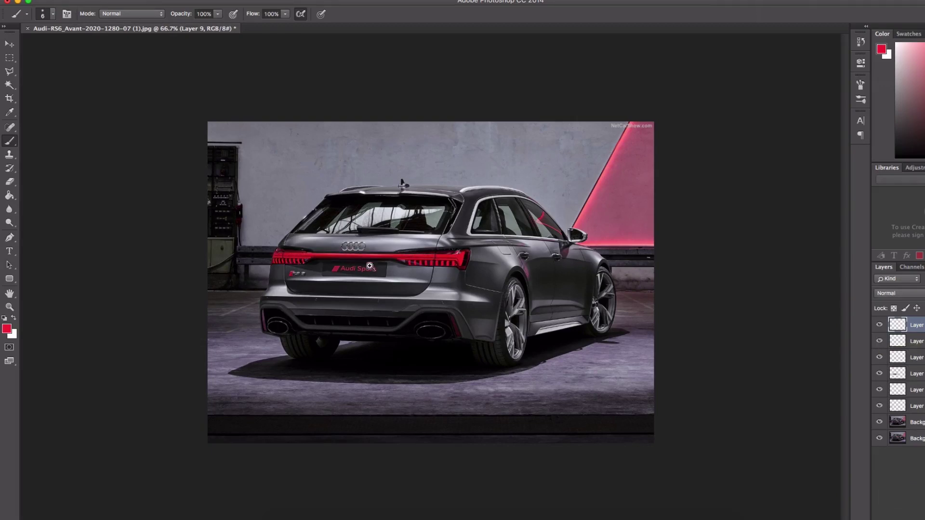
key("super+1")
left_click(880, 342)
left_click(881, 341)
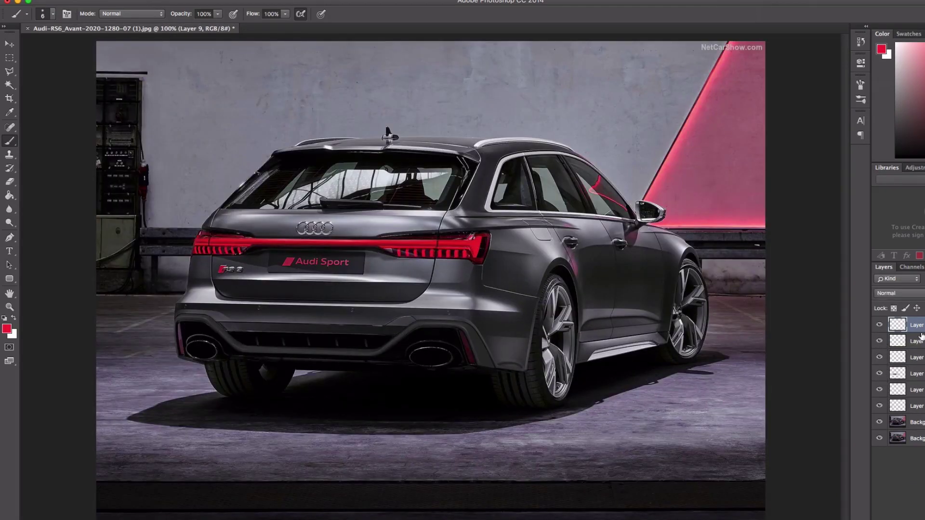
left_click_drag(912, 329, 921, 517)
Erase a thin line along the light bar's upper edge on Layer 8 with a 4 px Eraser.
left_click(9, 182)
key("super+plus")
right_click(465, 205)
left_click(529, 482)
double_click(558, 215)
type("4")
key("Return")
left_click_drag(114, 220, 592, 224)
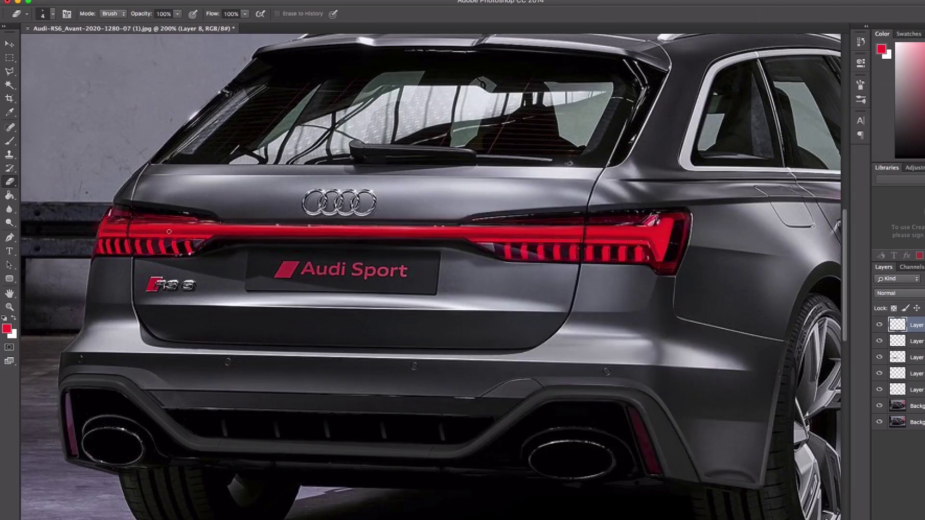